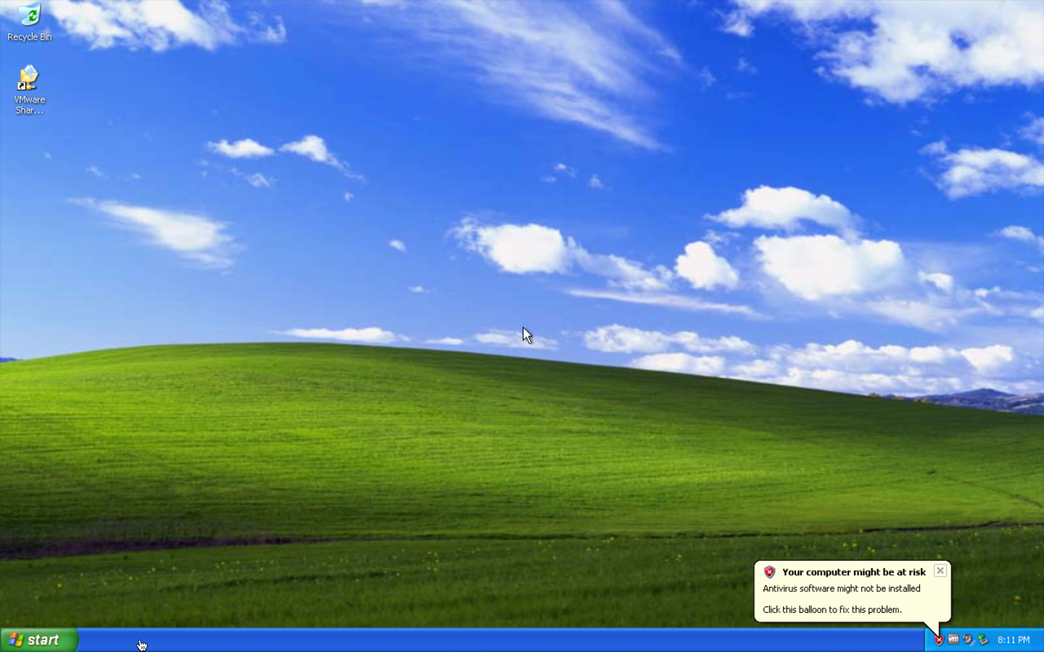
- Browse to C:\temp\IE8 with the Internet Explorer 8 installer and DLL files, and minimise the folder window
left_click(75, 631)
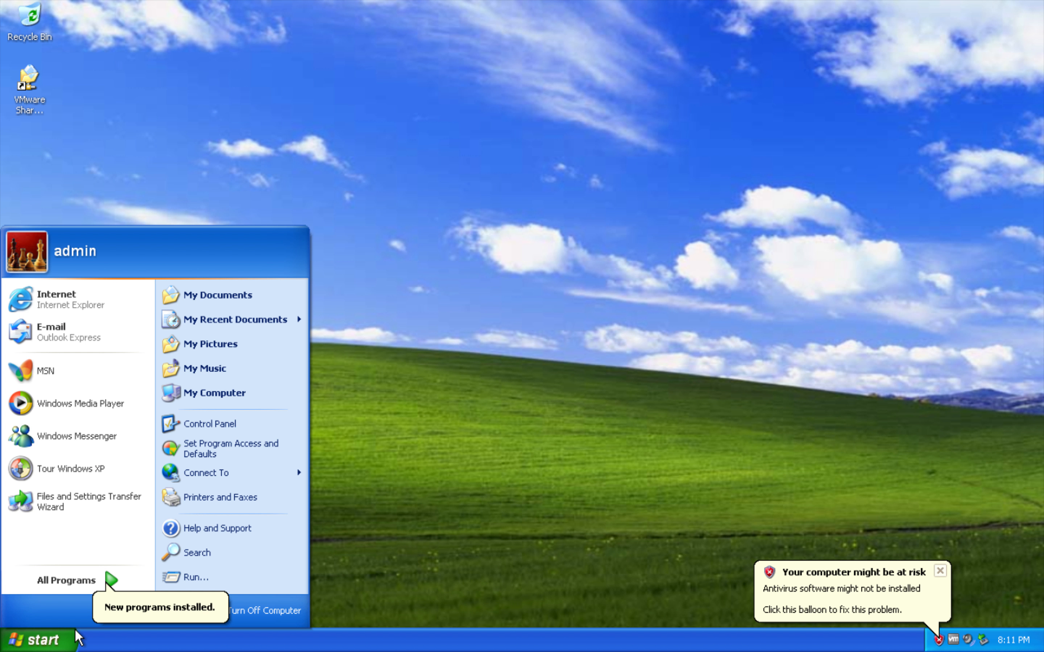
mouse_move(106, 589)
mouse_move(233, 457)
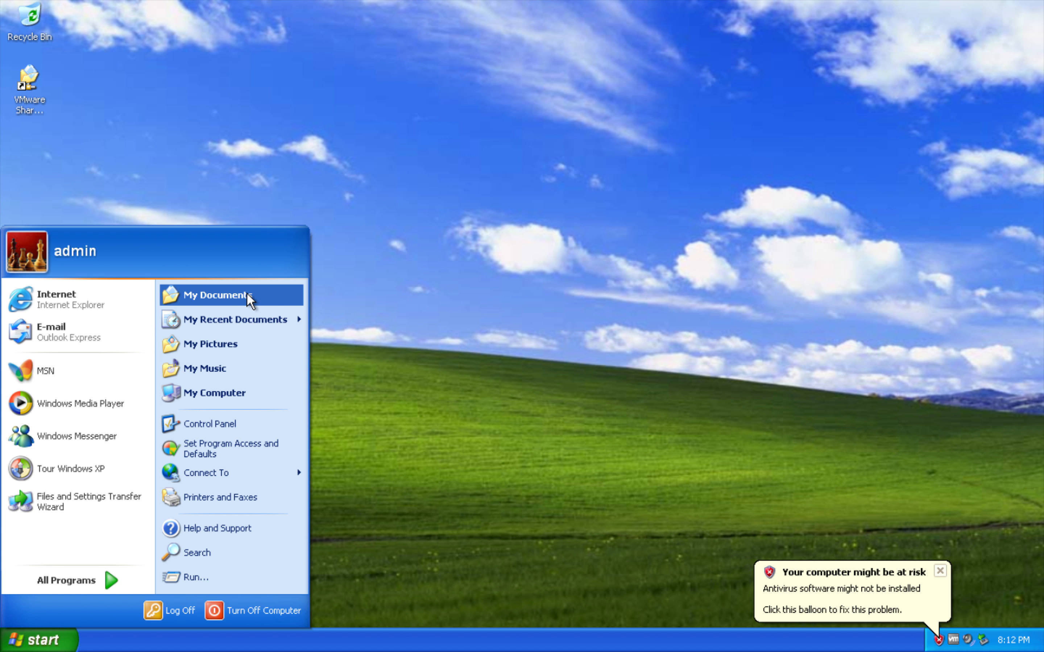
left_click(227, 390)
double_click(300, 302)
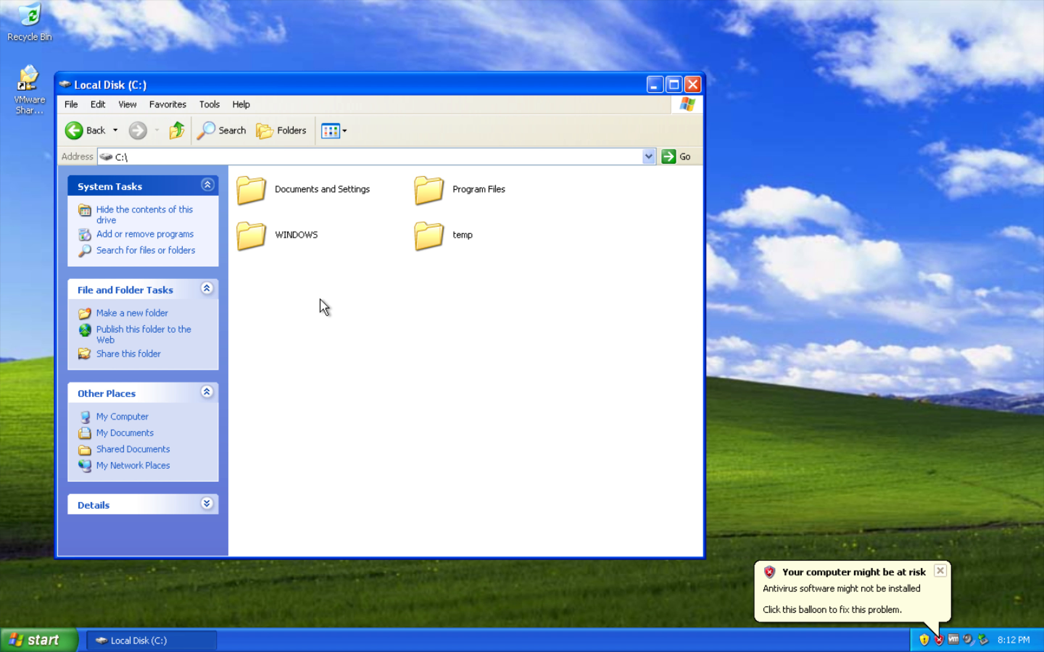
double_click(423, 231)
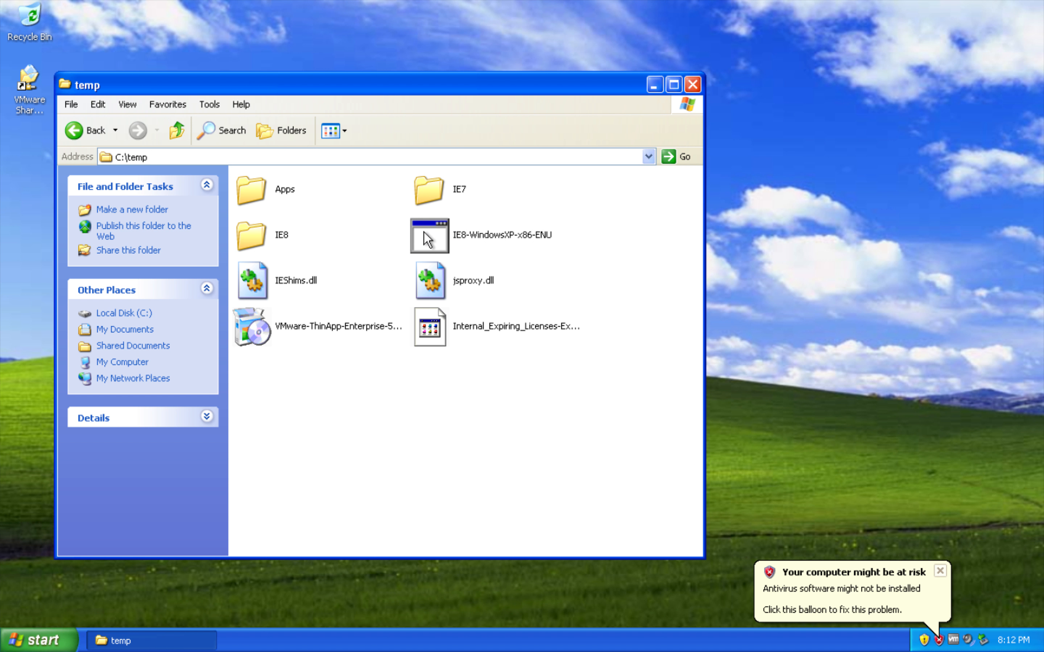
double_click(282, 242)
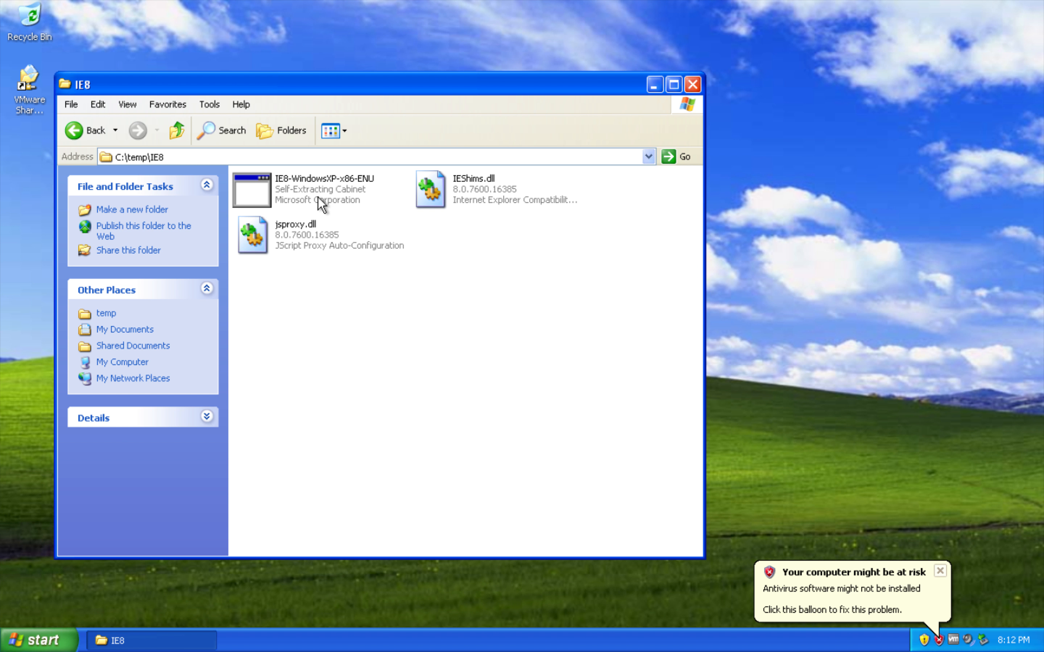
mouse_move(317, 198)
mouse_move(484, 183)
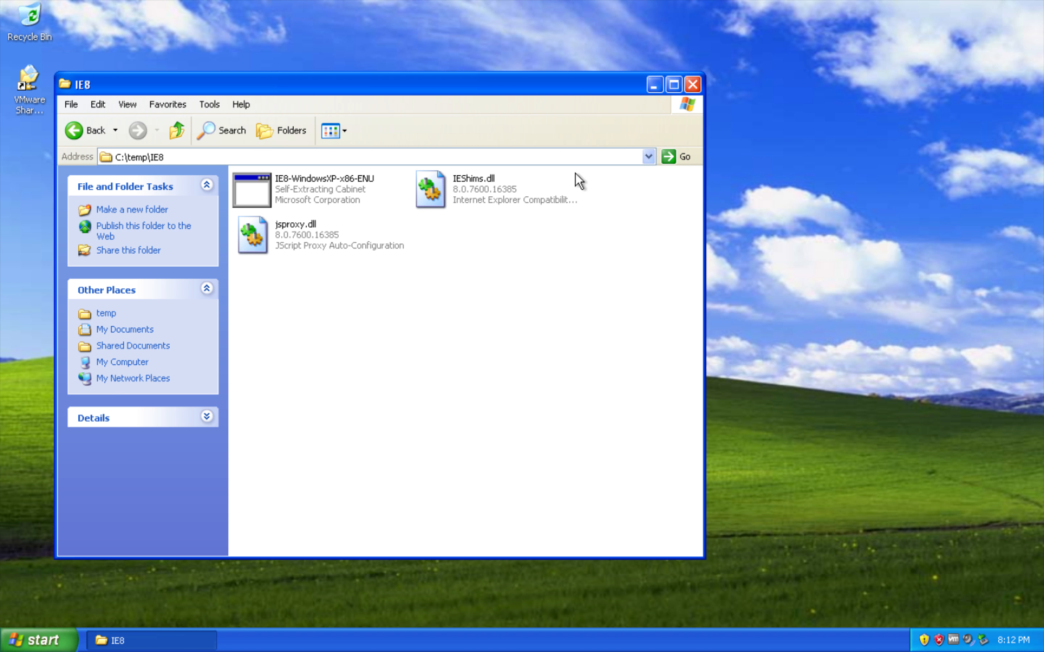
left_click(653, 89)
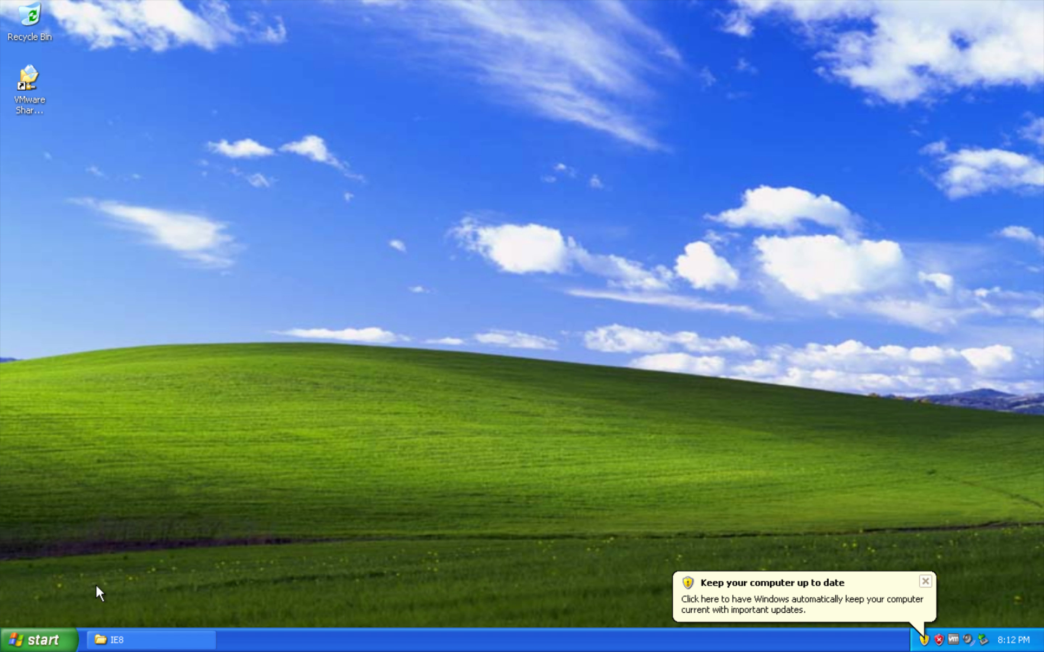
- Launch ThinApp Setup Capture
left_click(38, 640)
left_click(113, 571)
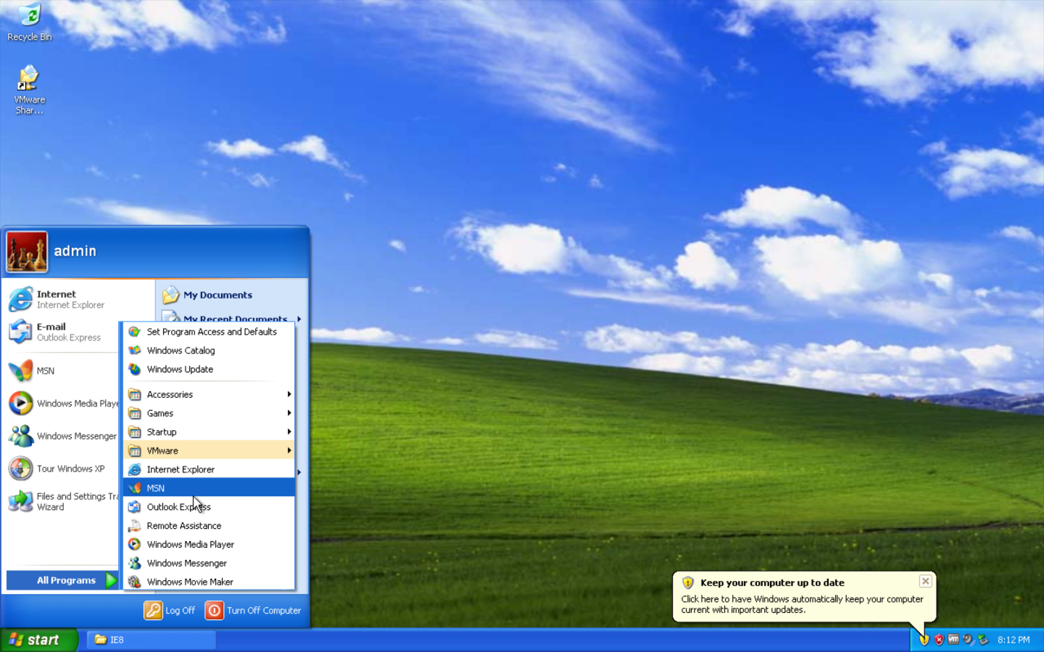
mouse_move(247, 447)
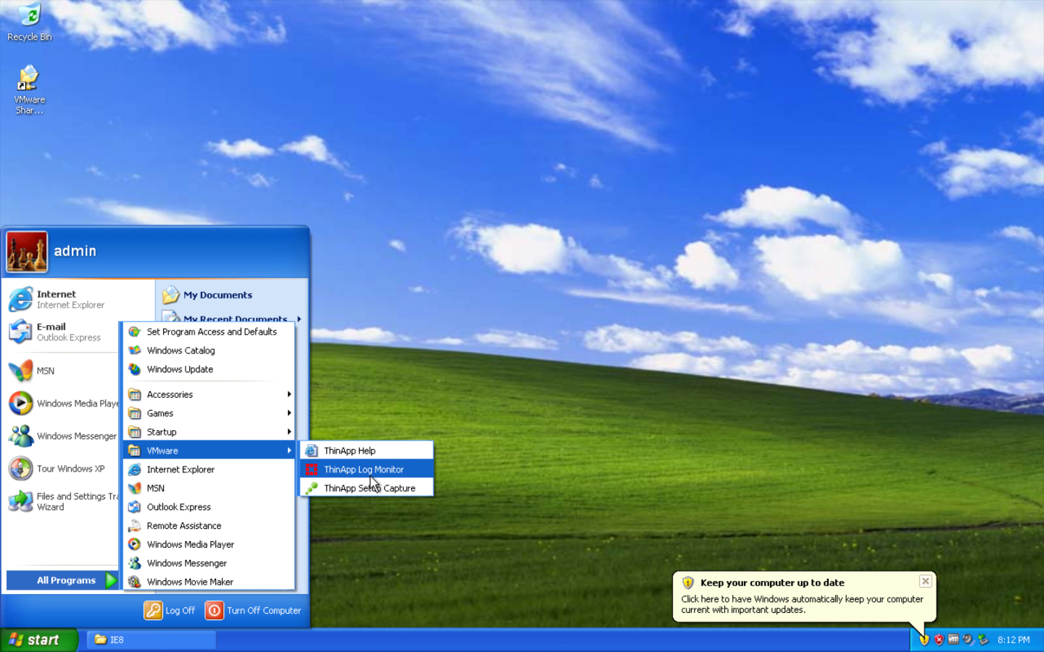
left_click(367, 489)
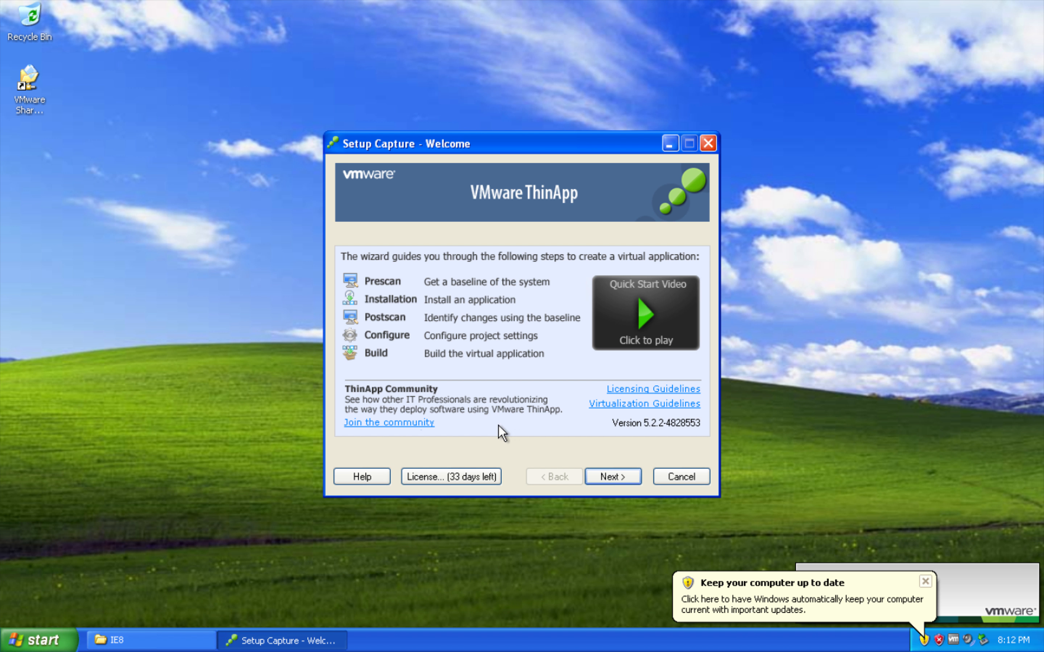
- Check the natively installed Internet Explorer version and how its home page renders, and minimise the browser
left_click(39, 639)
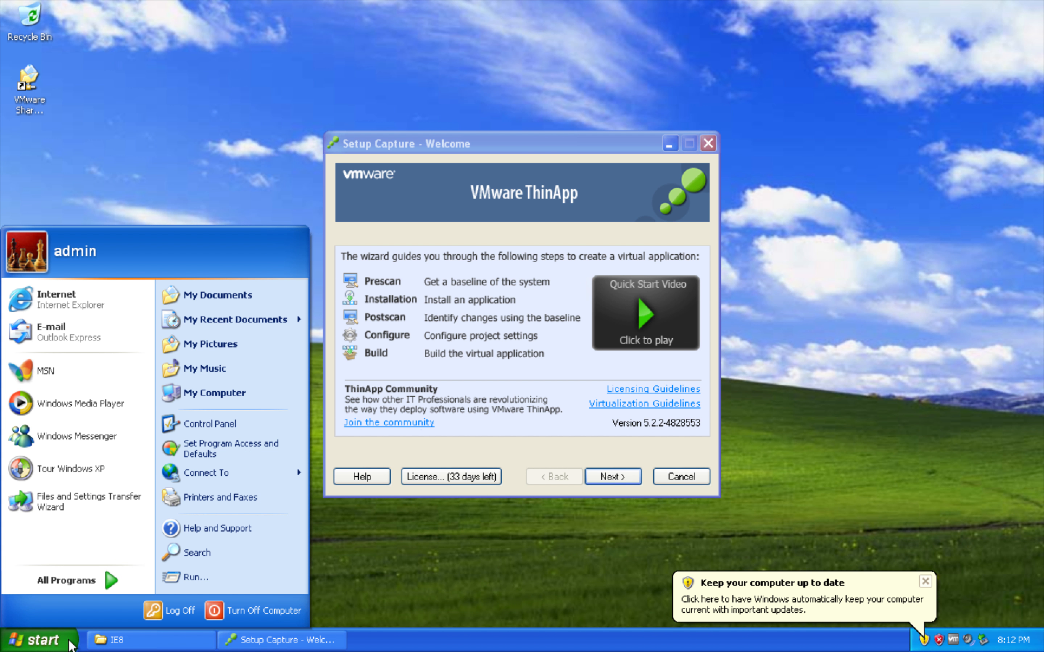
left_click(73, 298)
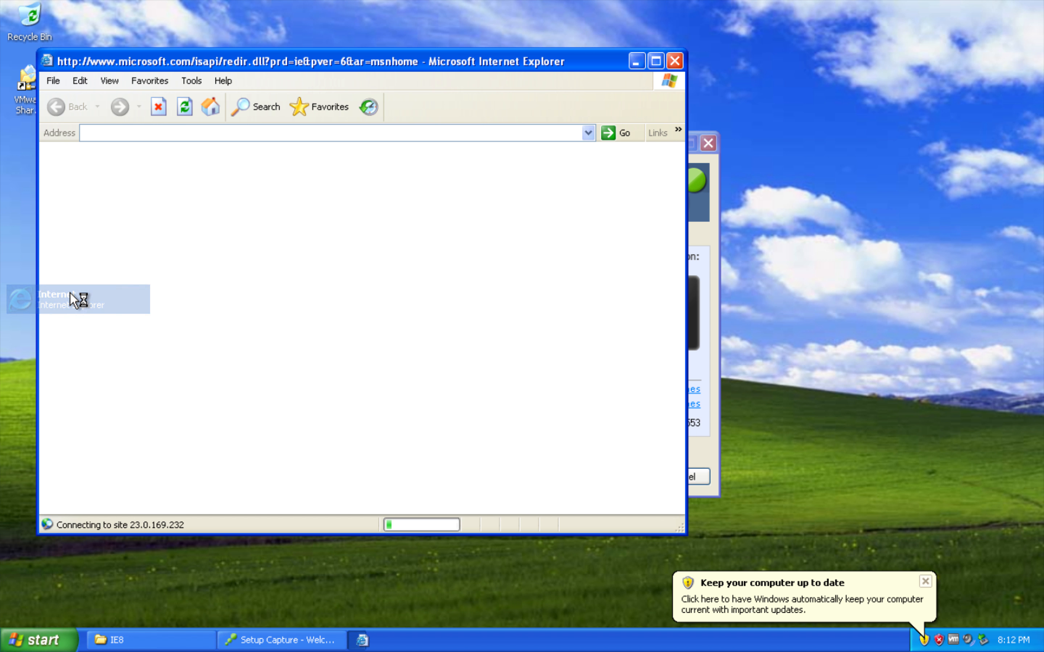
left_click(223, 86)
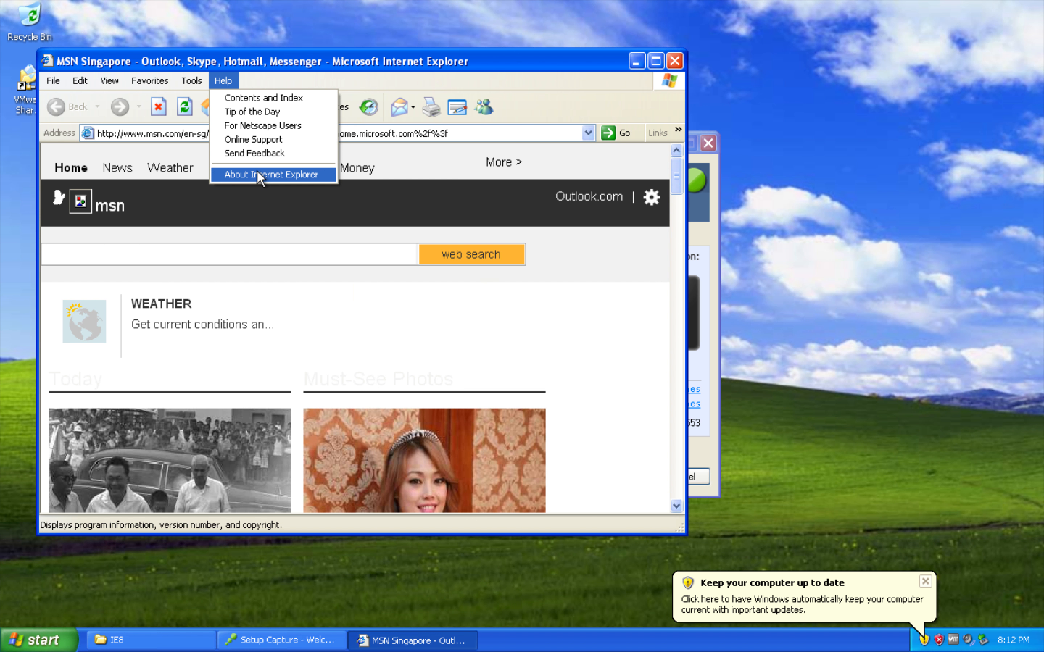
left_click(258, 175)
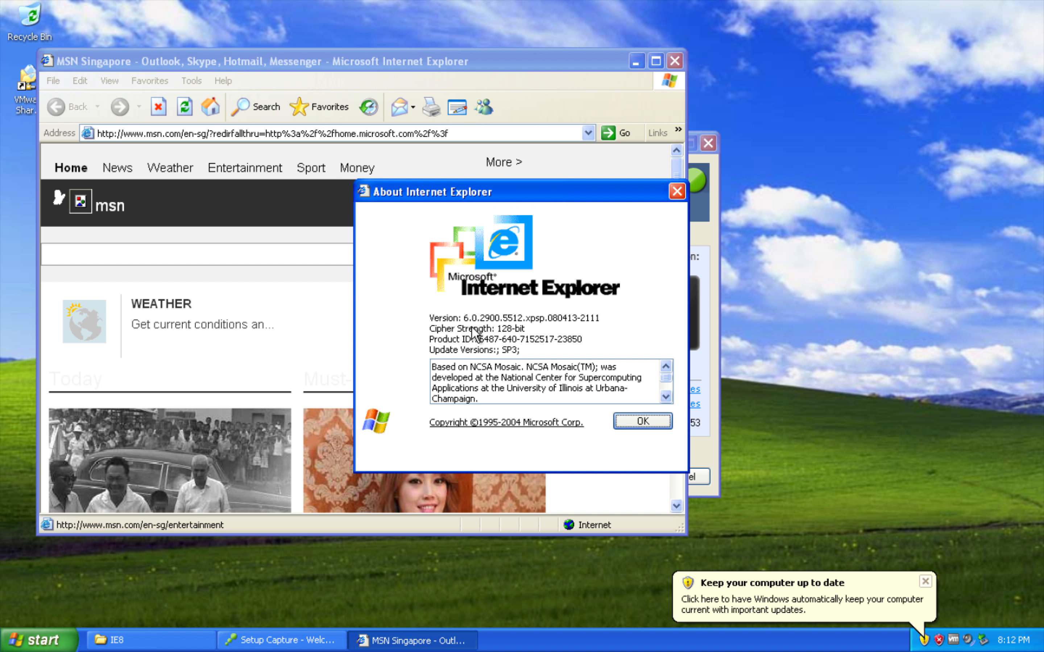
left_click(641, 422)
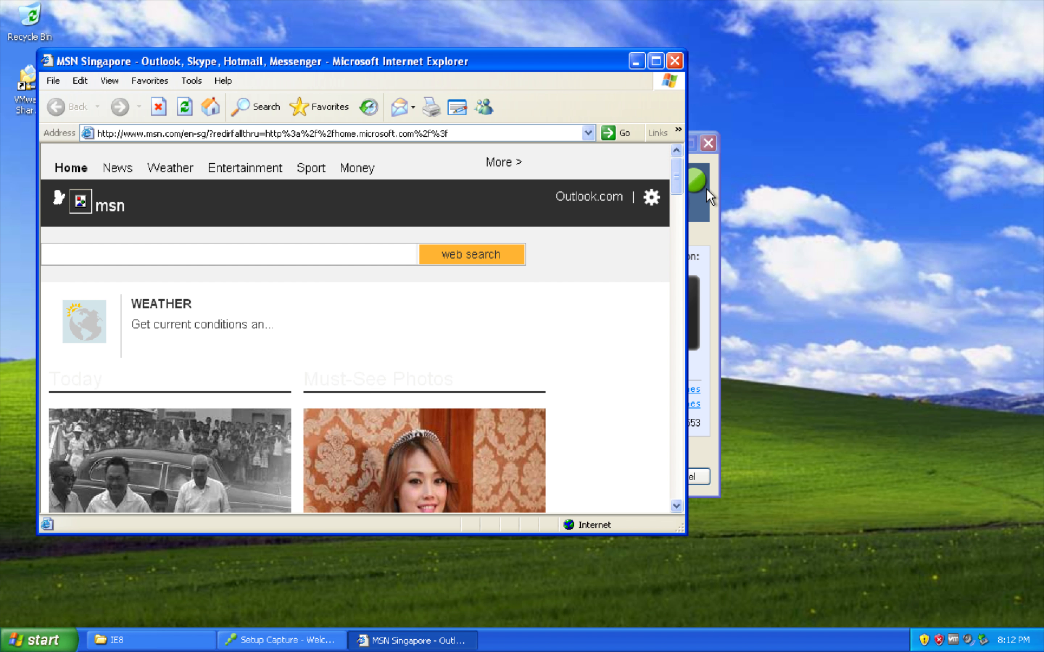
scroll(615, 245, "down", 10)
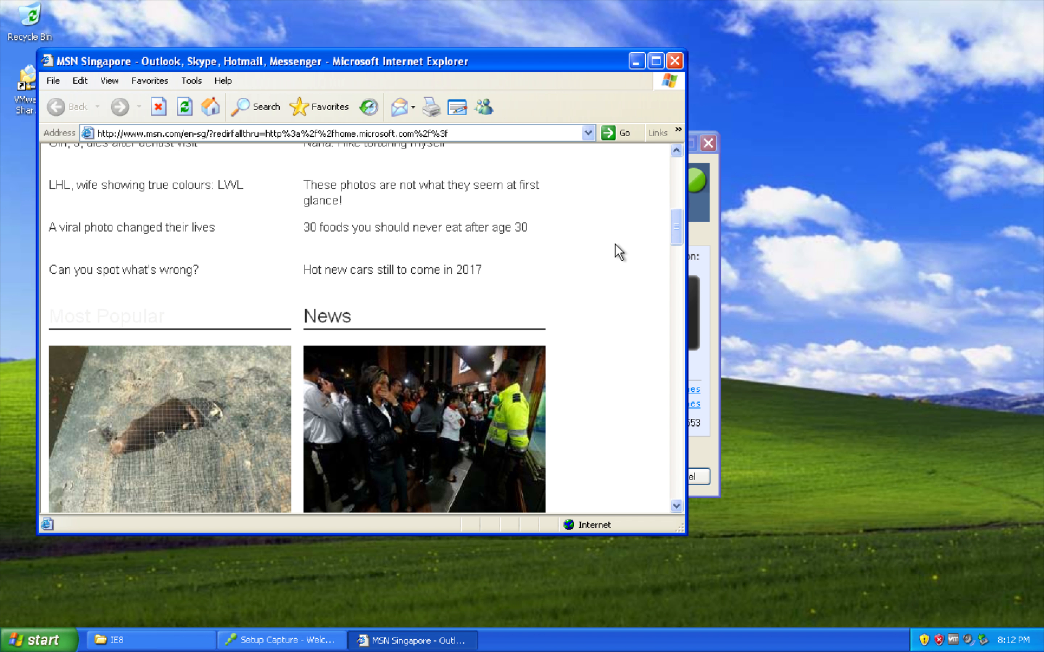
scroll(616, 245, "up", 10)
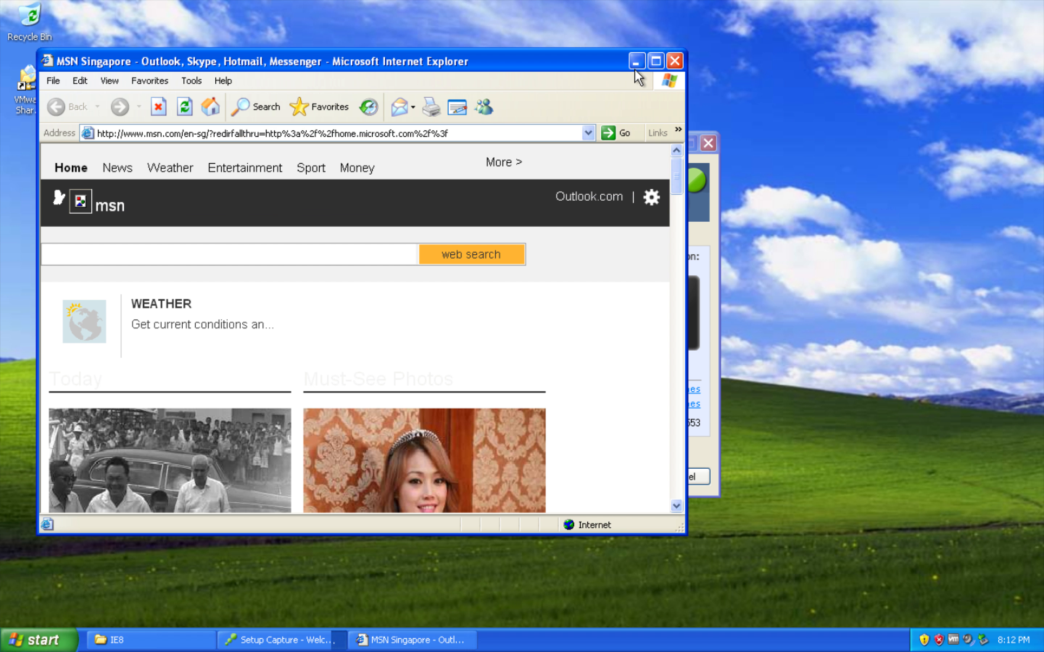
left_click(635, 65)
- Run the Setup Capture prescan of the clean system without changing the scan locations
left_click(610, 479)
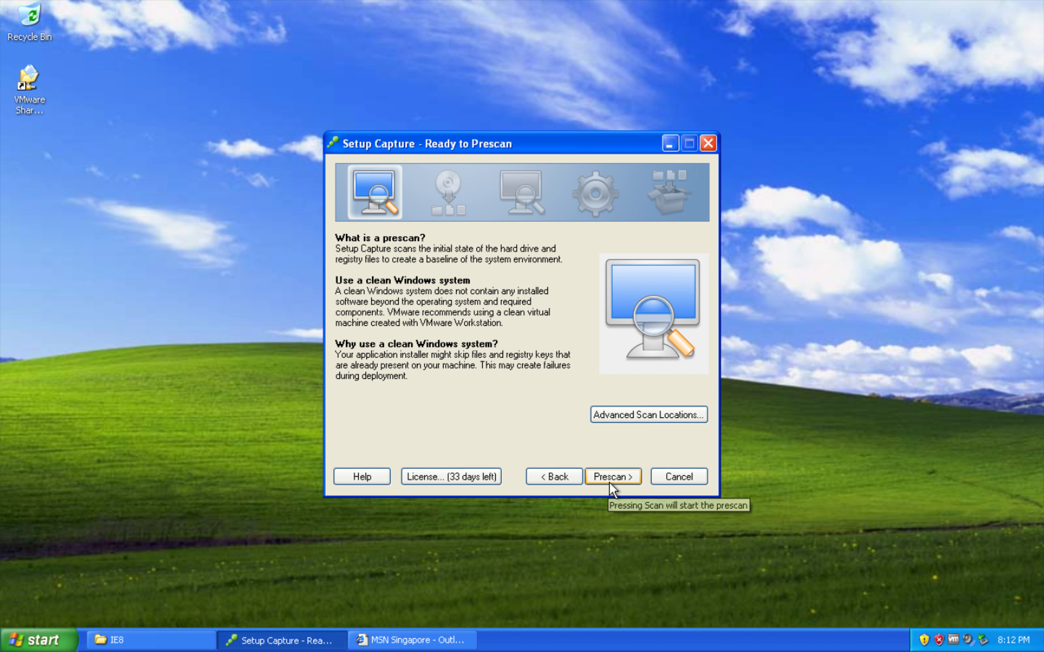
left_click(610, 478)
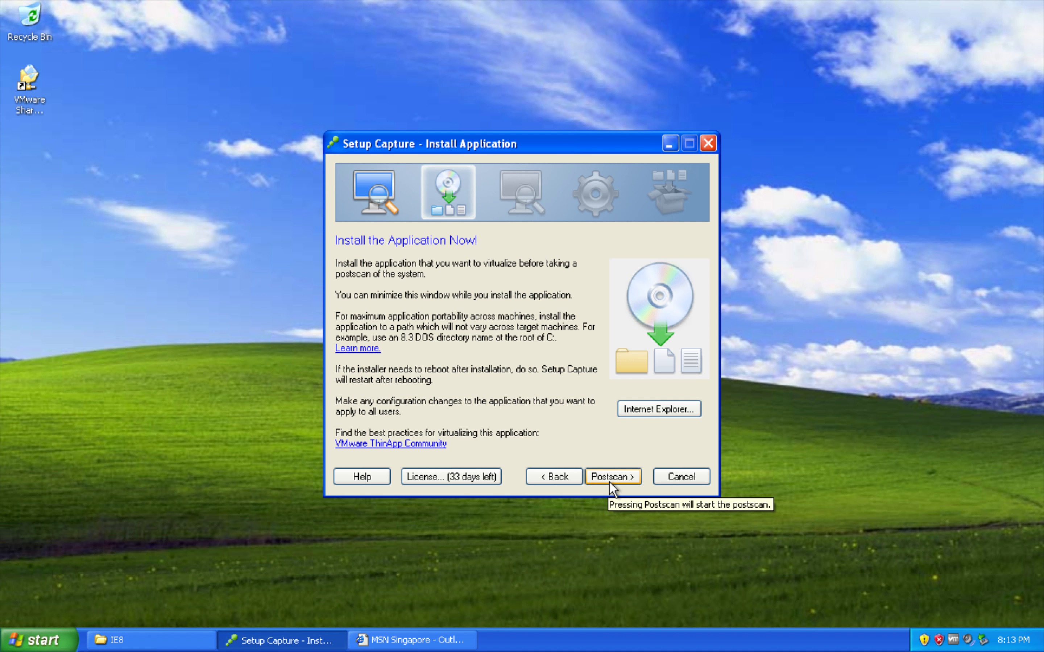
- Install Internet Explorer 8 from the IE8 folder, declining the improvement program and updates, and restart the computer
left_click(114, 640)
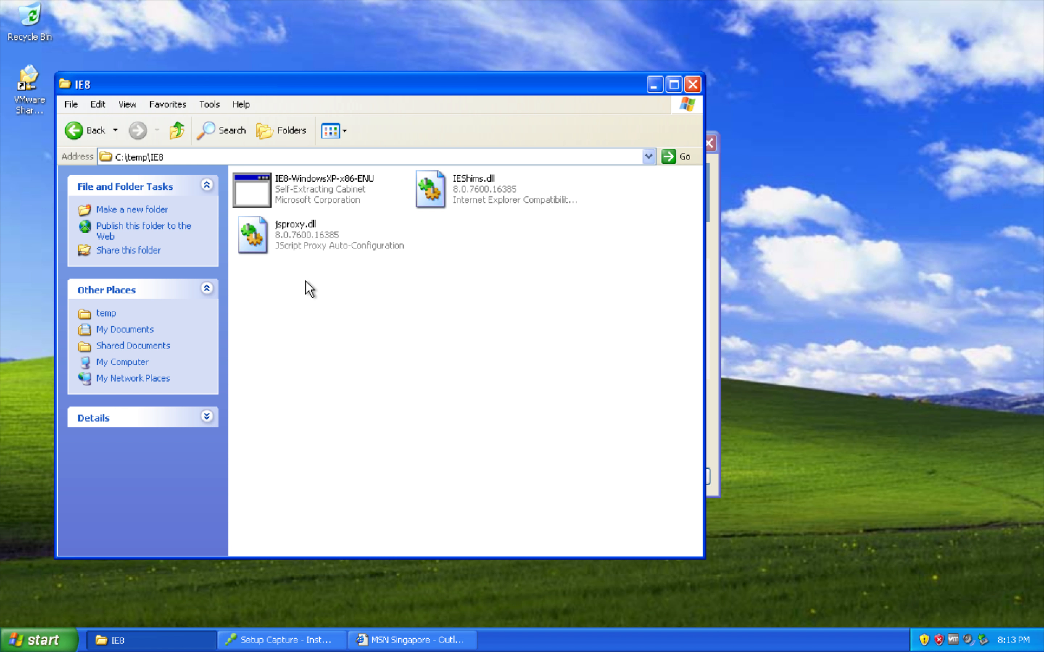
double_click(305, 198)
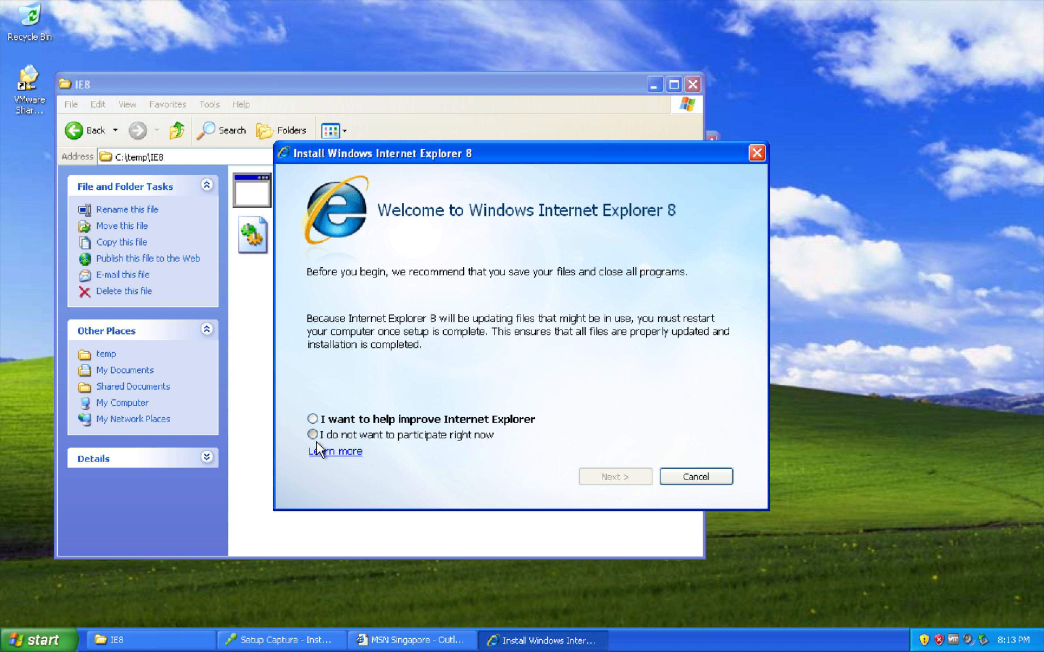
left_click(317, 440)
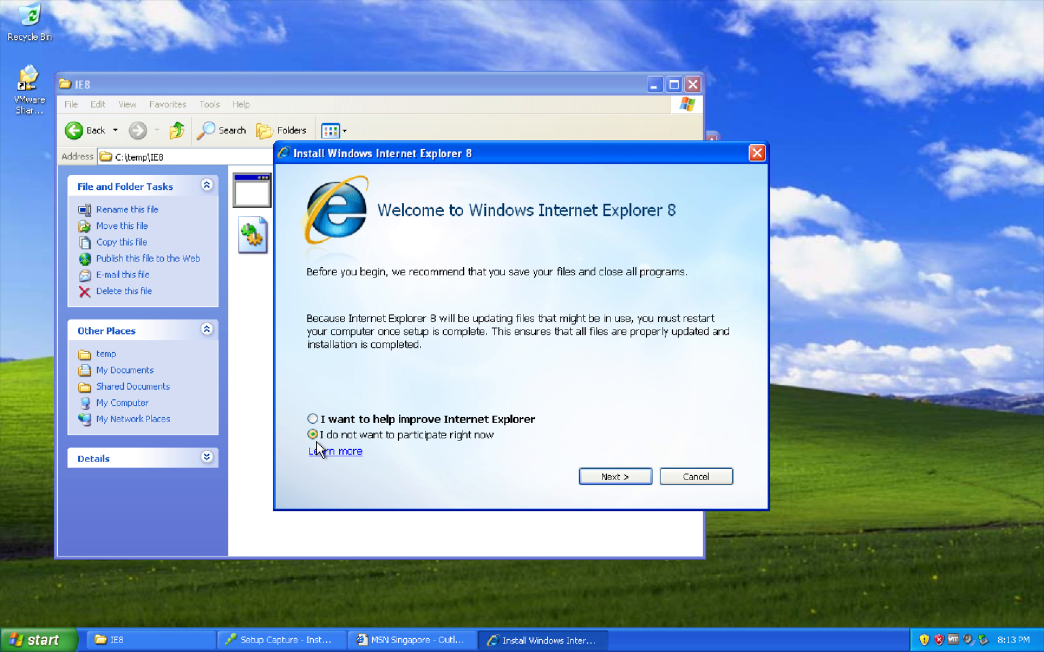
left_click(607, 477)
left_click(607, 479)
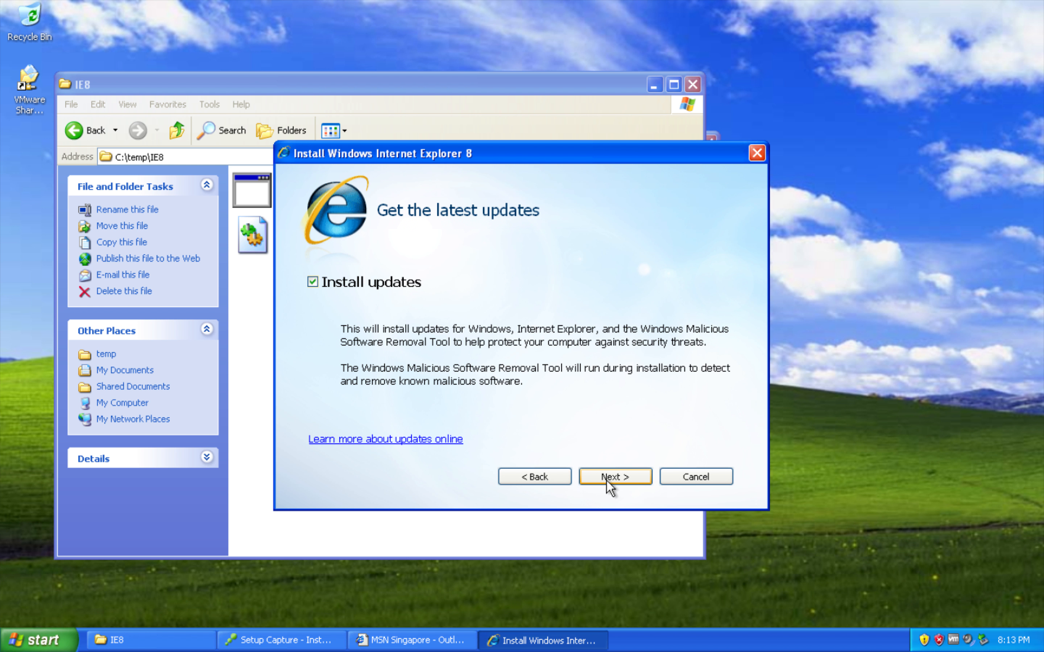
left_click(313, 283)
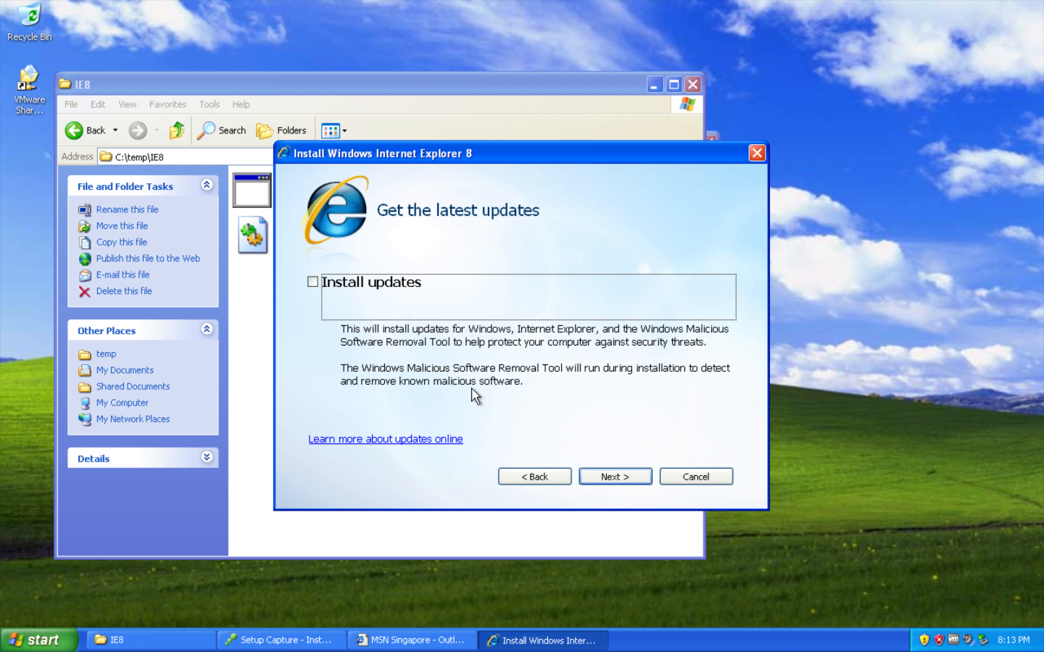
left_click(608, 476)
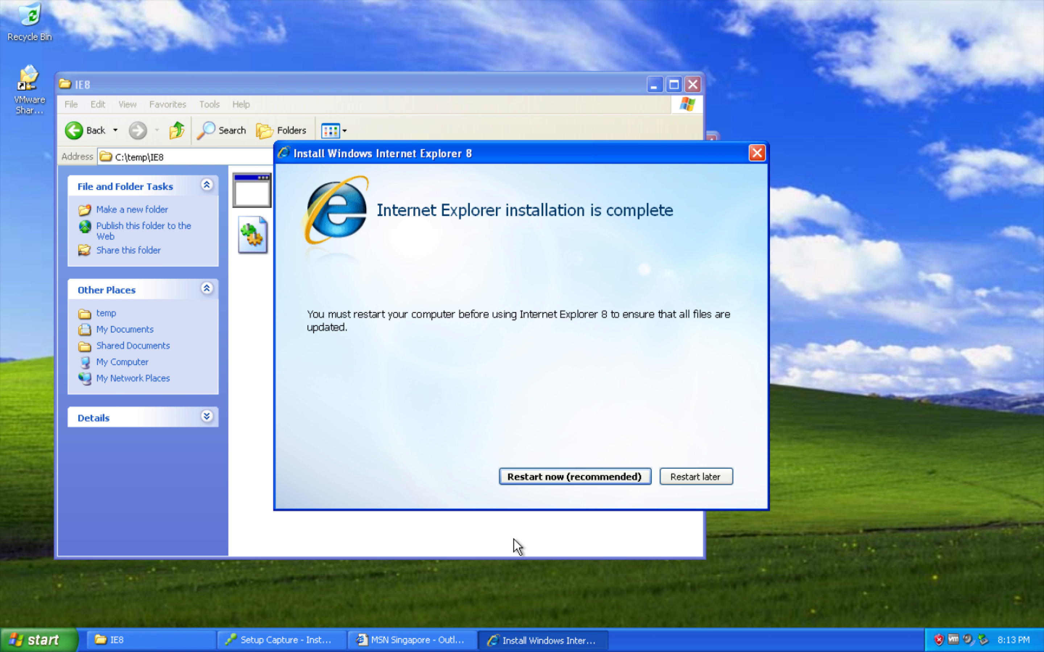
left_click(561, 481)
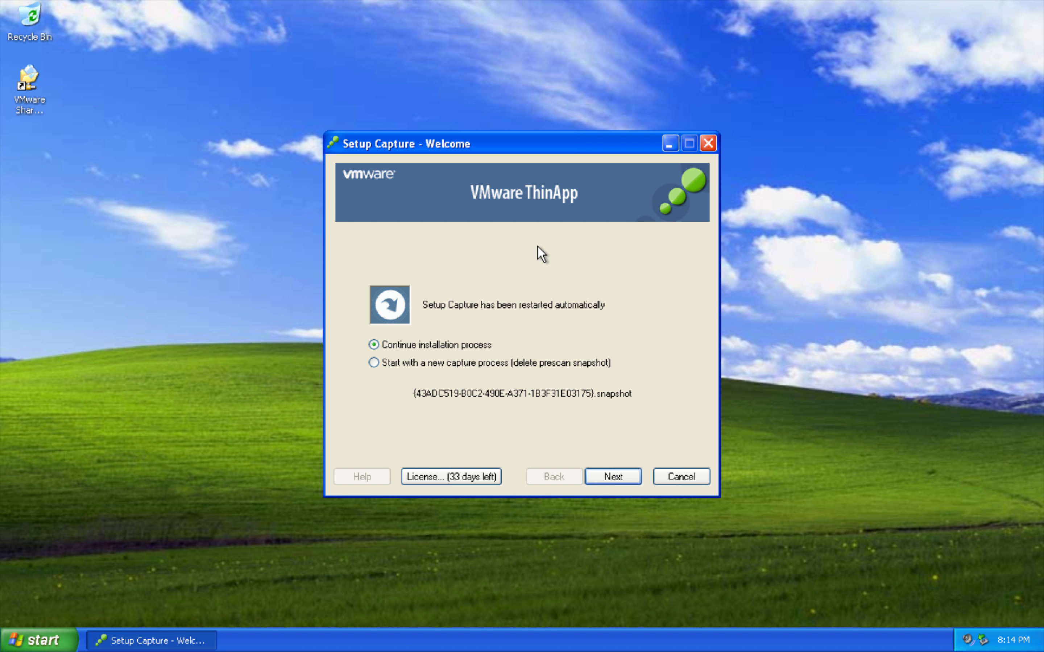
- Continue the installation process in the restarted Setup Capture and run the postscan
left_click(608, 477)
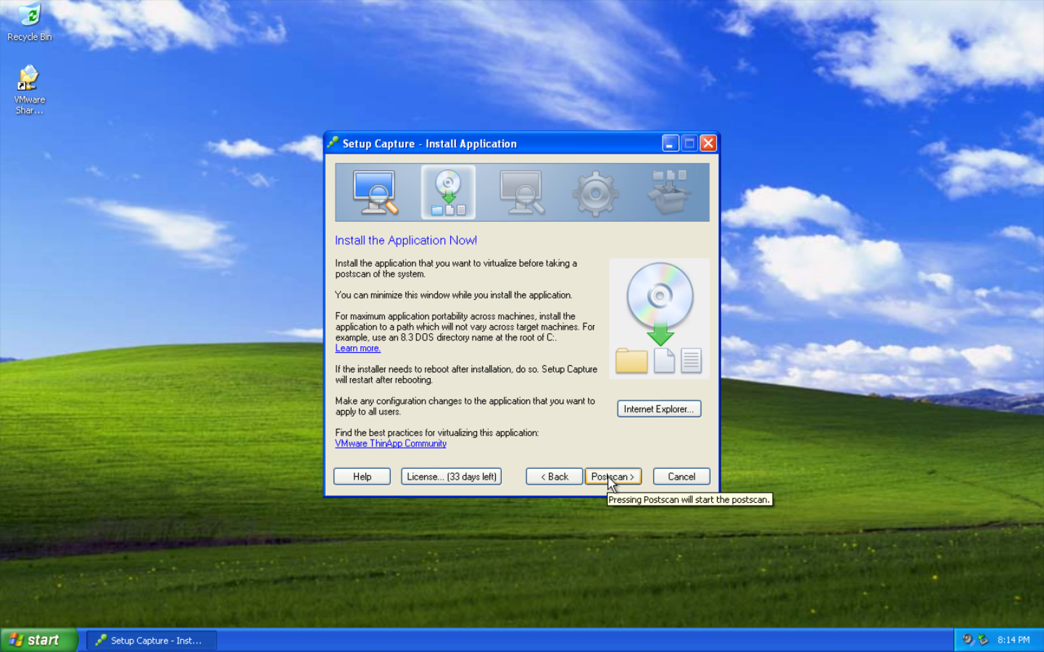
left_click(608, 476)
left_click(488, 360)
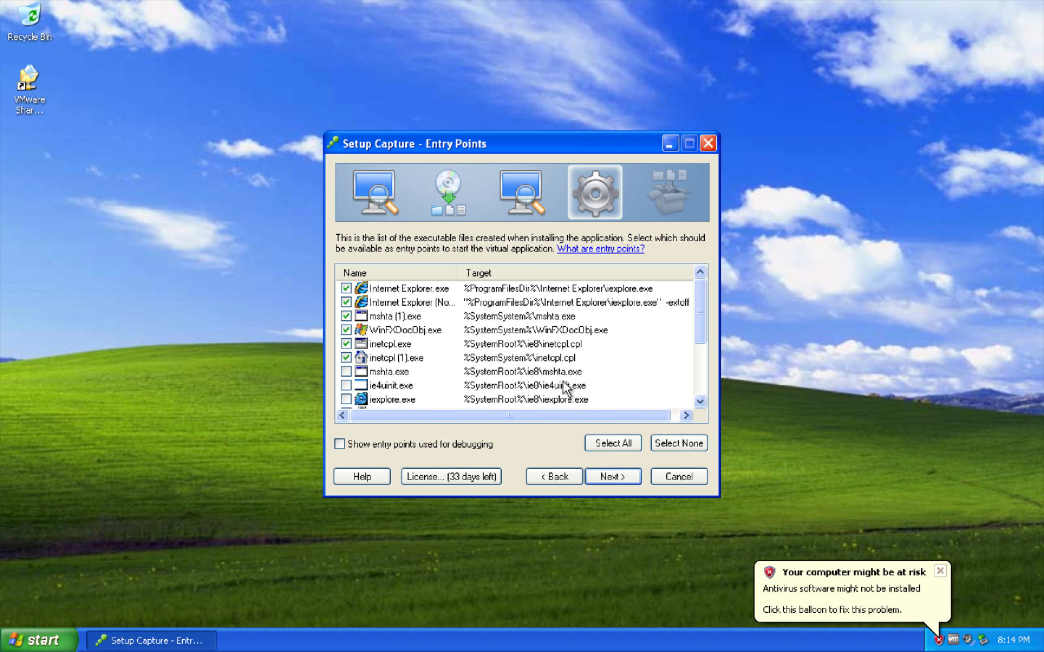
- Accept the preselected entry points, Everyone as the authorised group, Merged isolation mode and the User profile sandbox location
left_click(609, 482)
left_click(610, 483)
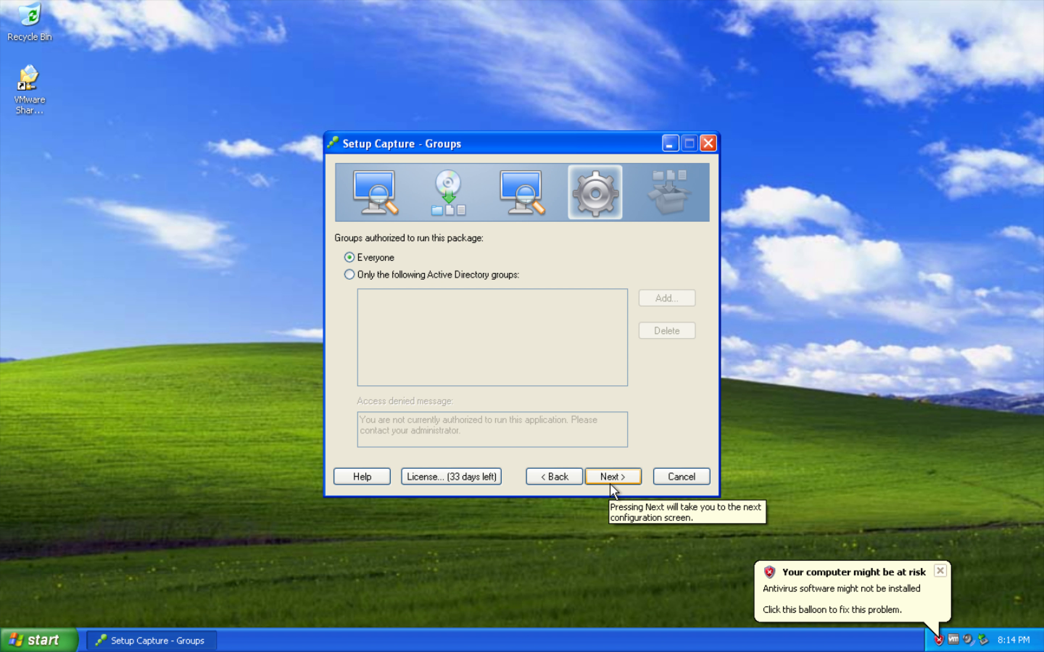
left_click(610, 483)
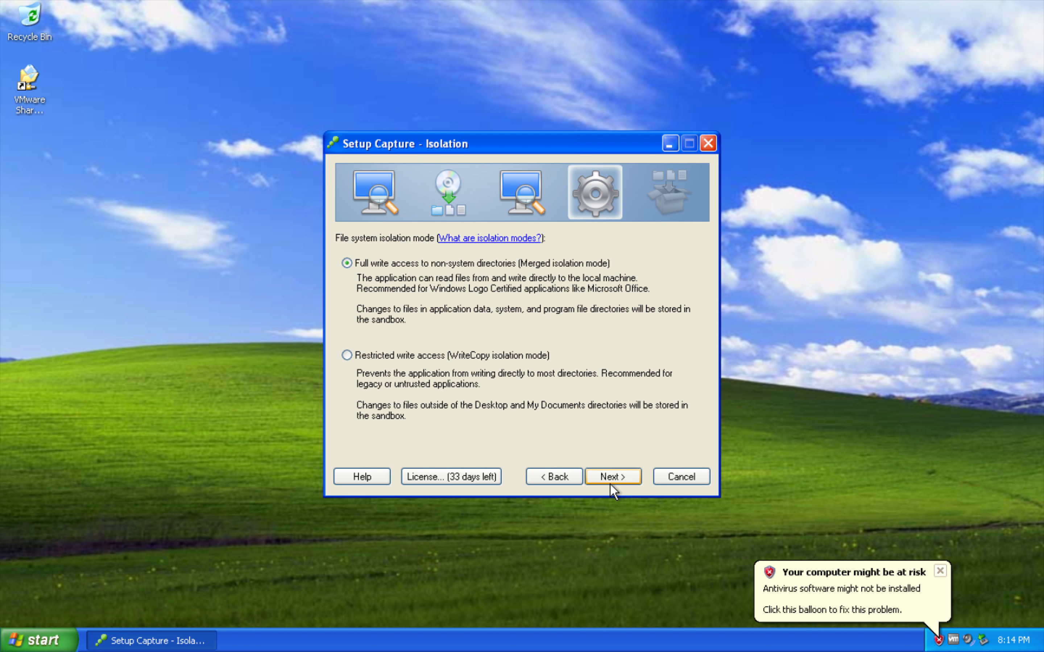
left_click(610, 482)
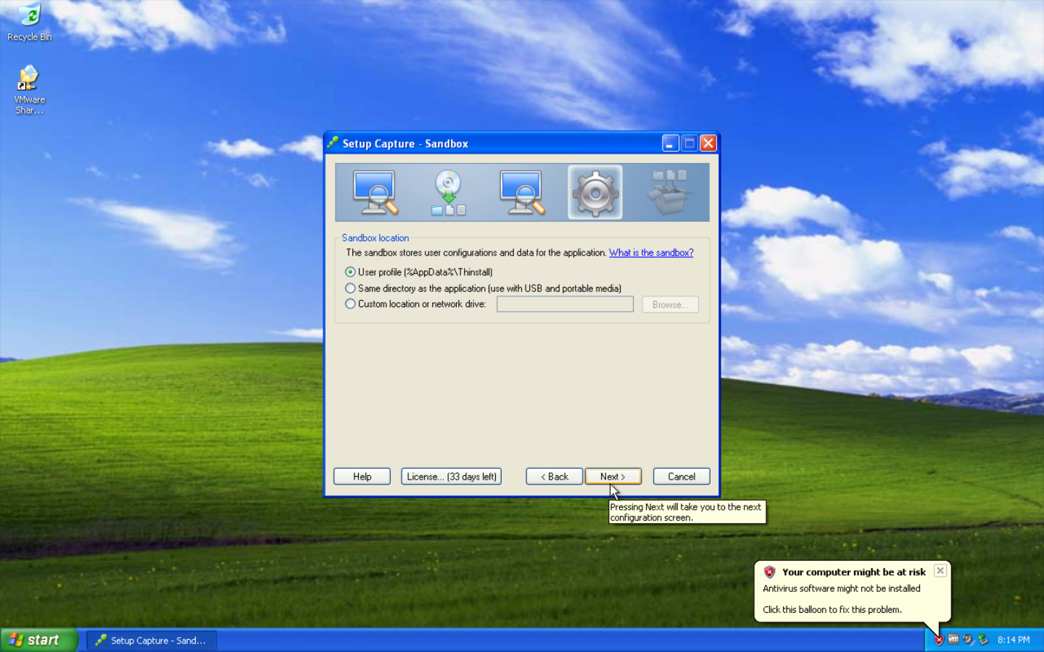
left_click(611, 482)
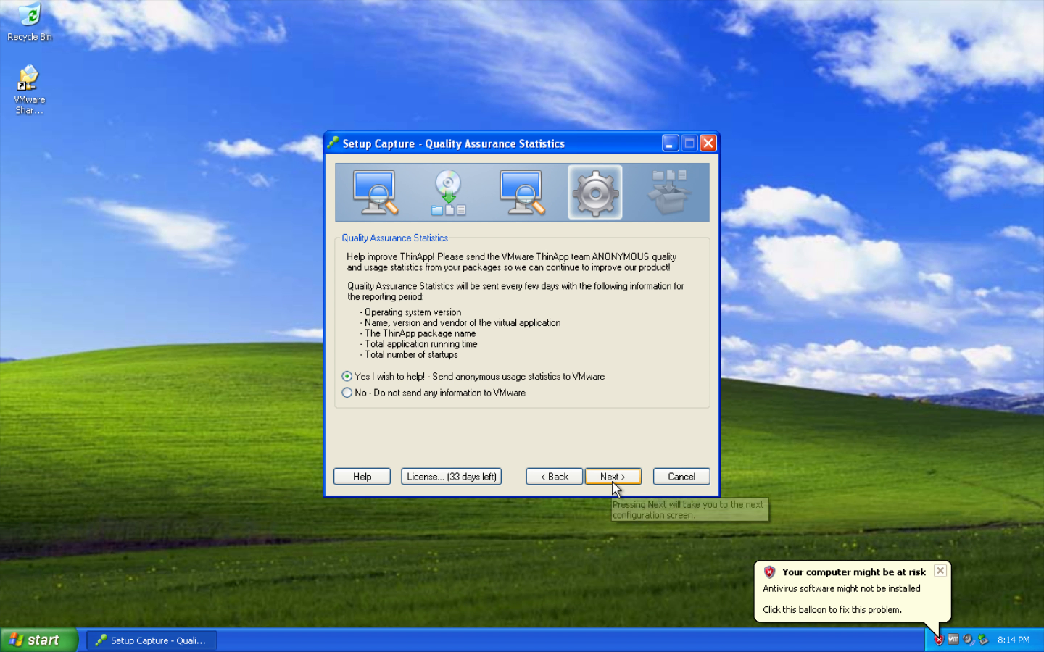
- Decline sending usage statistics to VMware and leave the list of redirected web sites empty
left_click(347, 393)
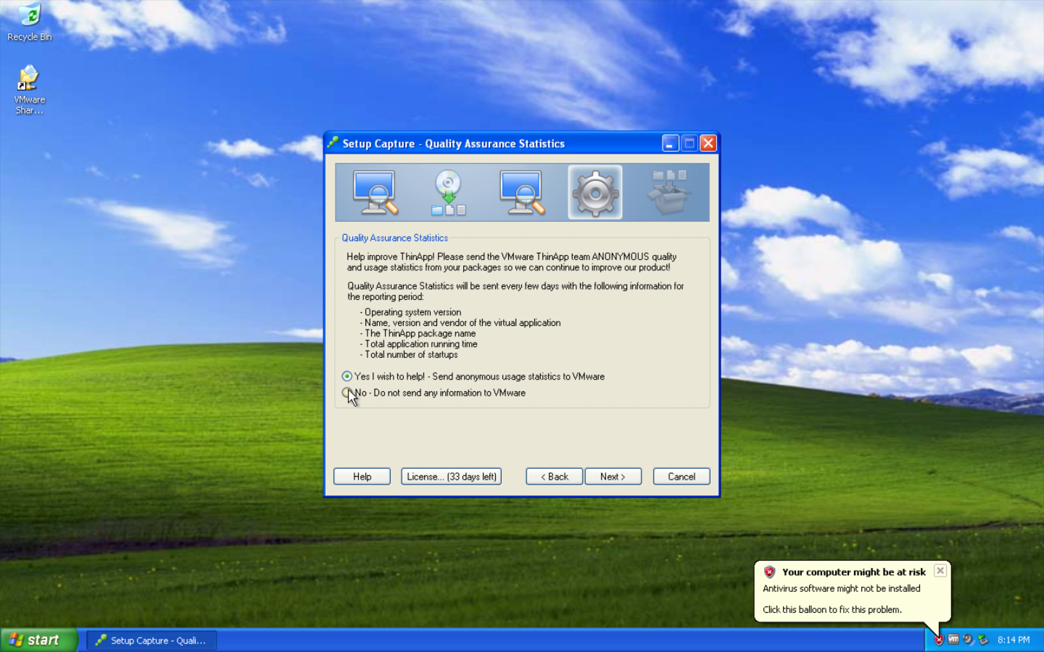
left_click(615, 478)
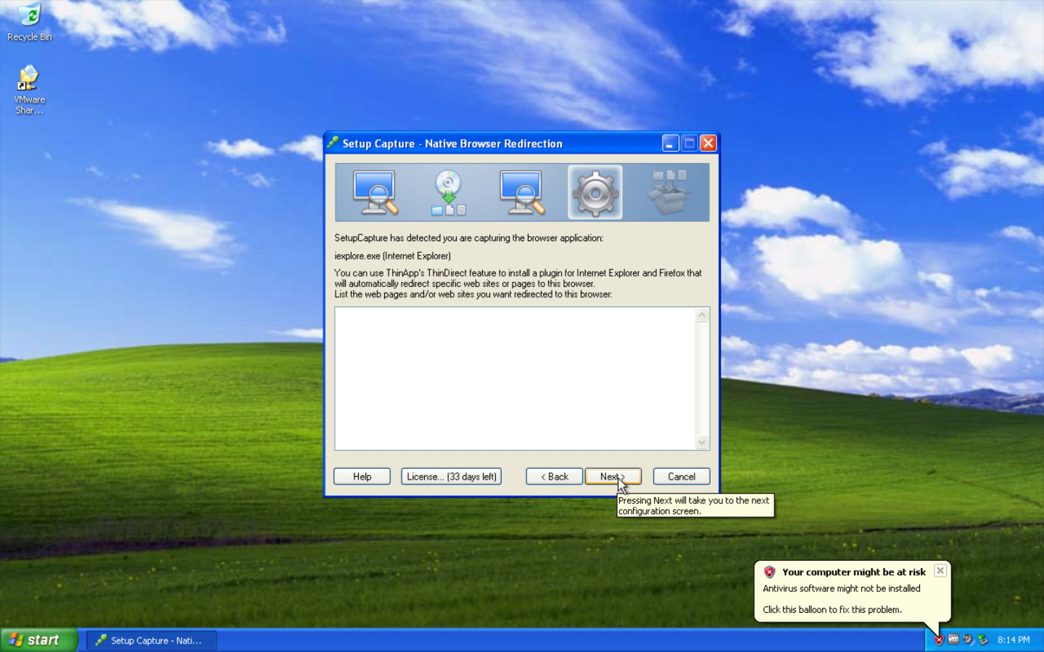
left_click(612, 477)
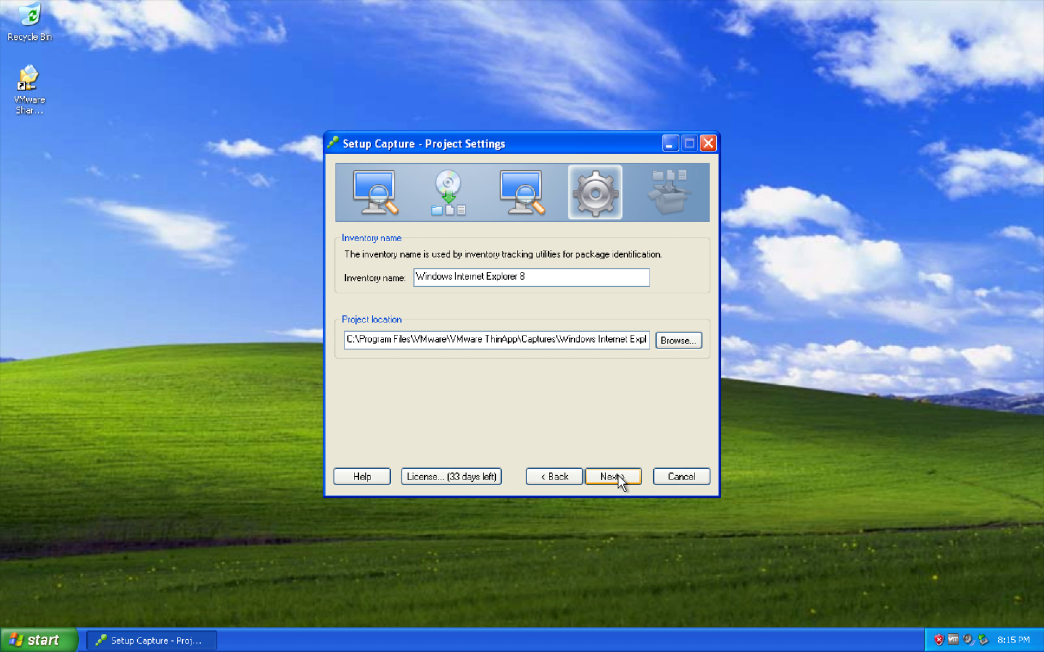
- Keep Windows Internet Explorer 8 as the inventory name and leave the default project location in place
left_click(685, 345)
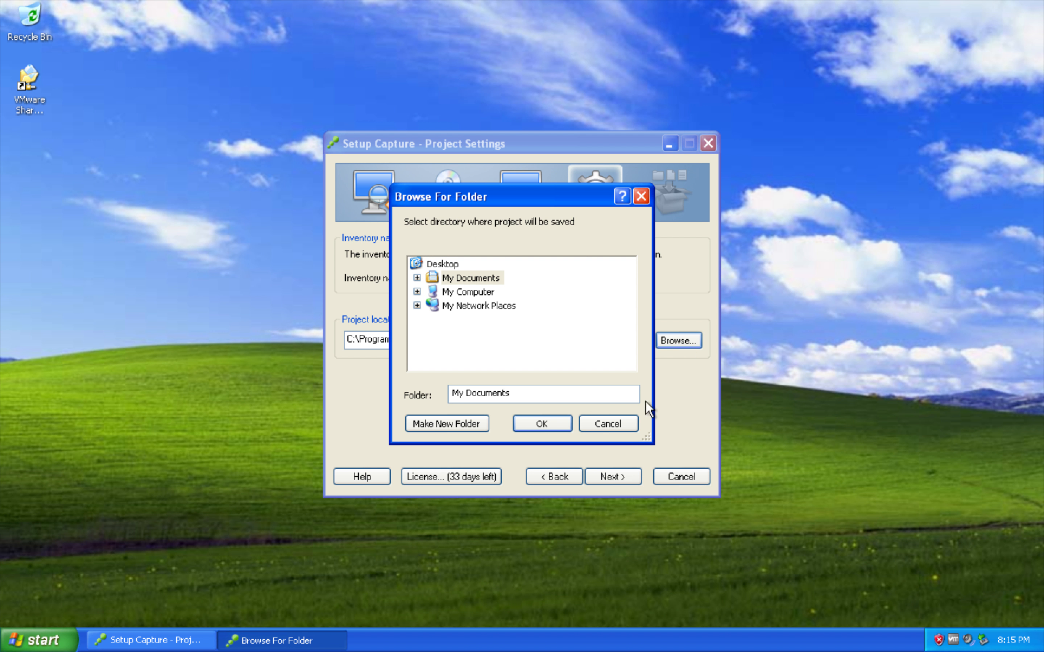
left_click(624, 431)
left_click(614, 476)
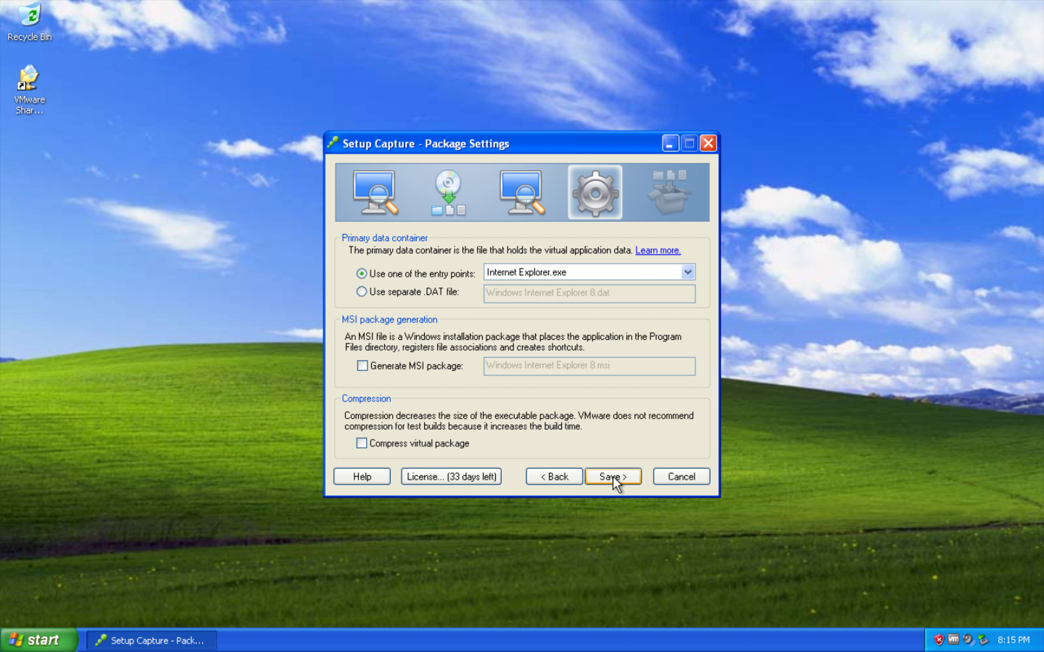
- Enable generating the MSI package Windows Internet Explorer 8.msi, save the project and continue past the save warnings
left_click(363, 366)
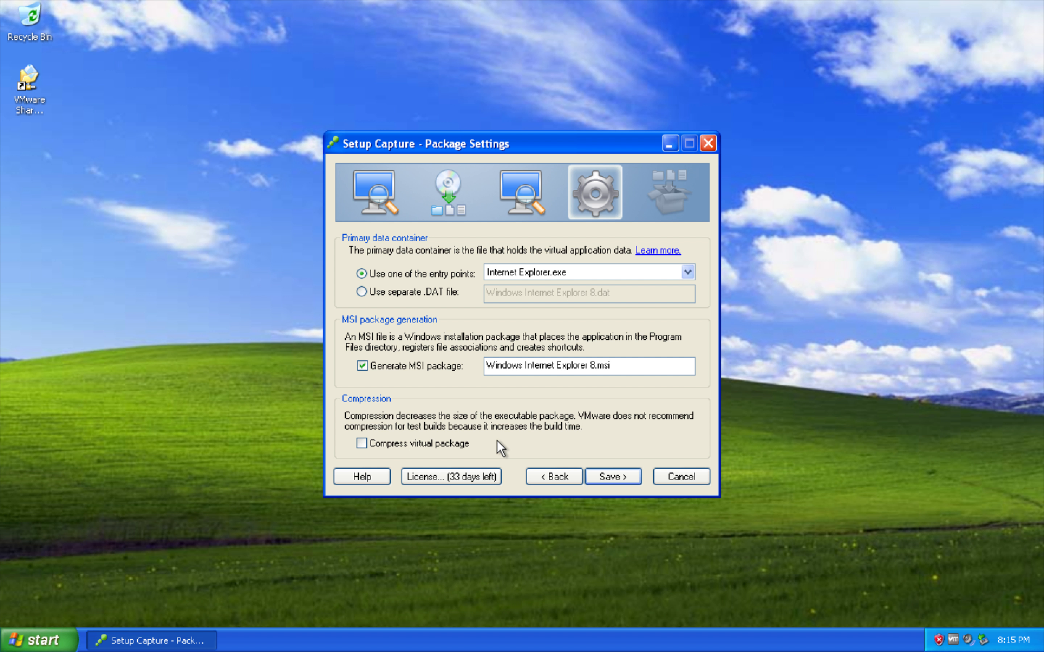
left_click(610, 475)
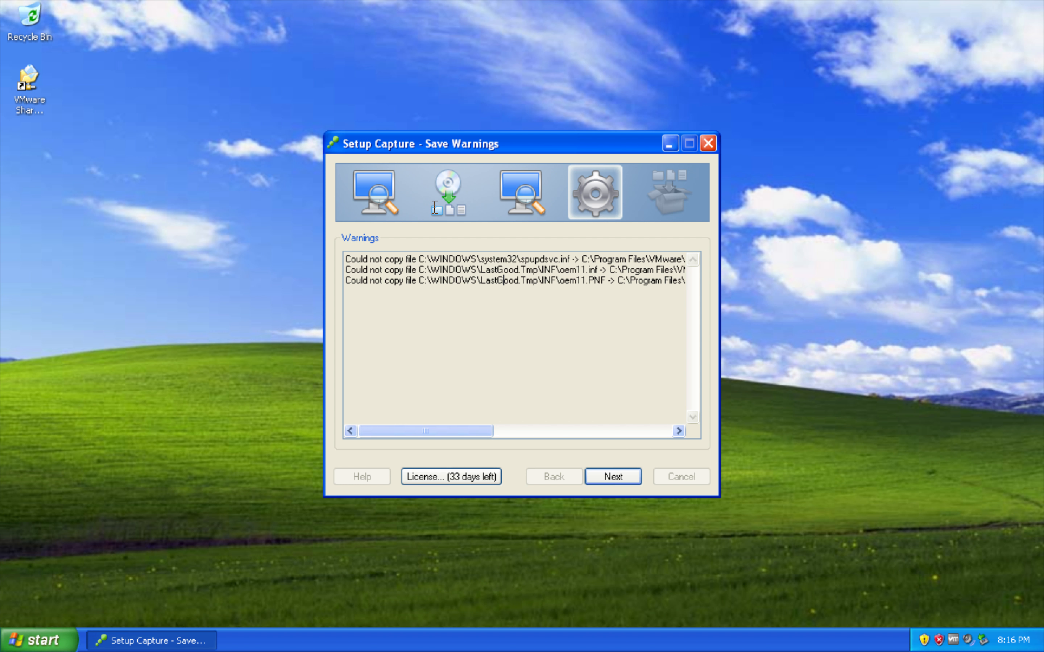
left_click(609, 475)
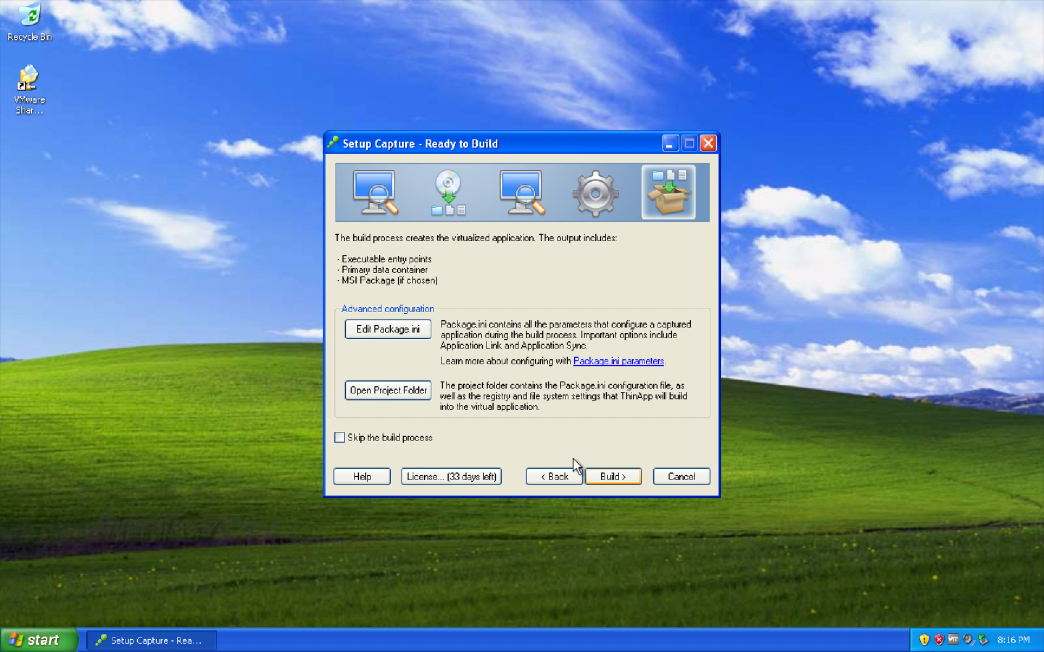
- Open the capture's project folder and look inside Documents and Settings under %drive_C%
left_click(415, 392)
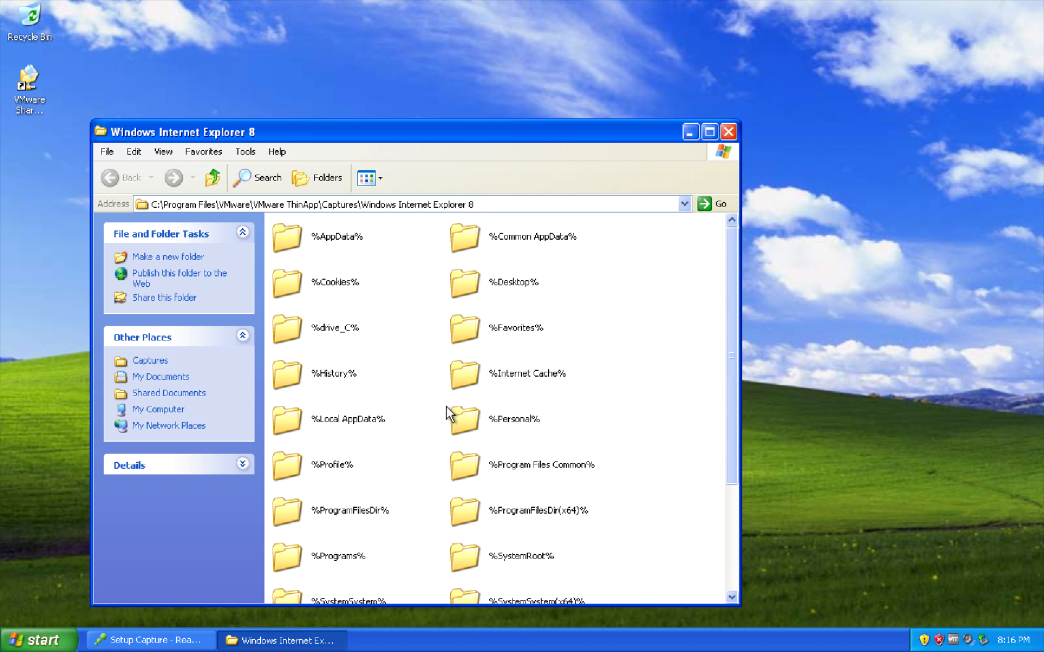
left_click(706, 137)
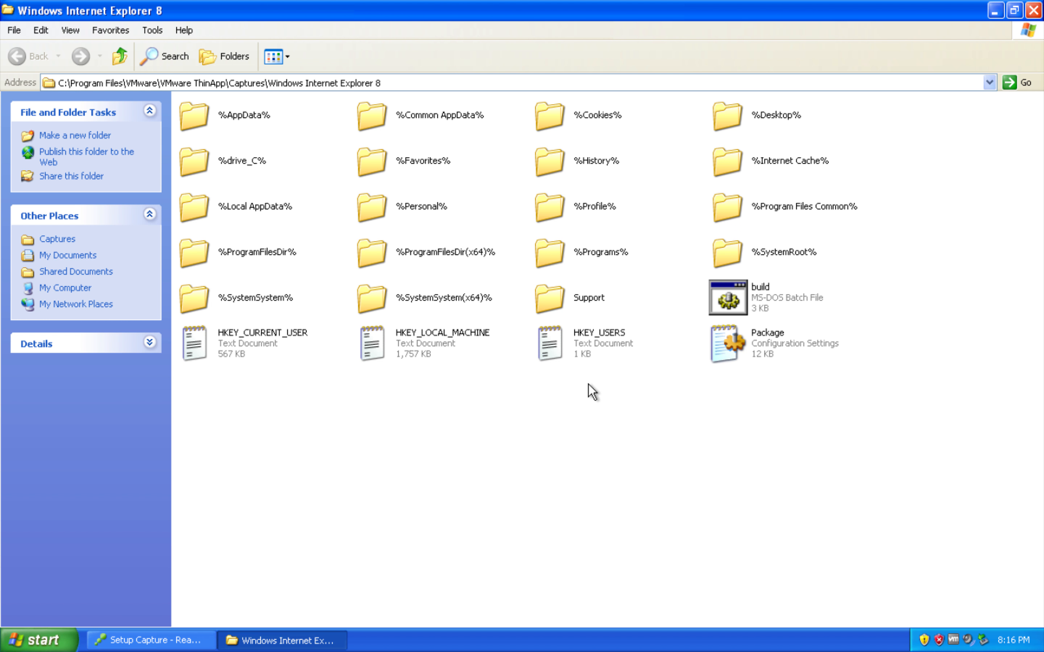
double_click(249, 161)
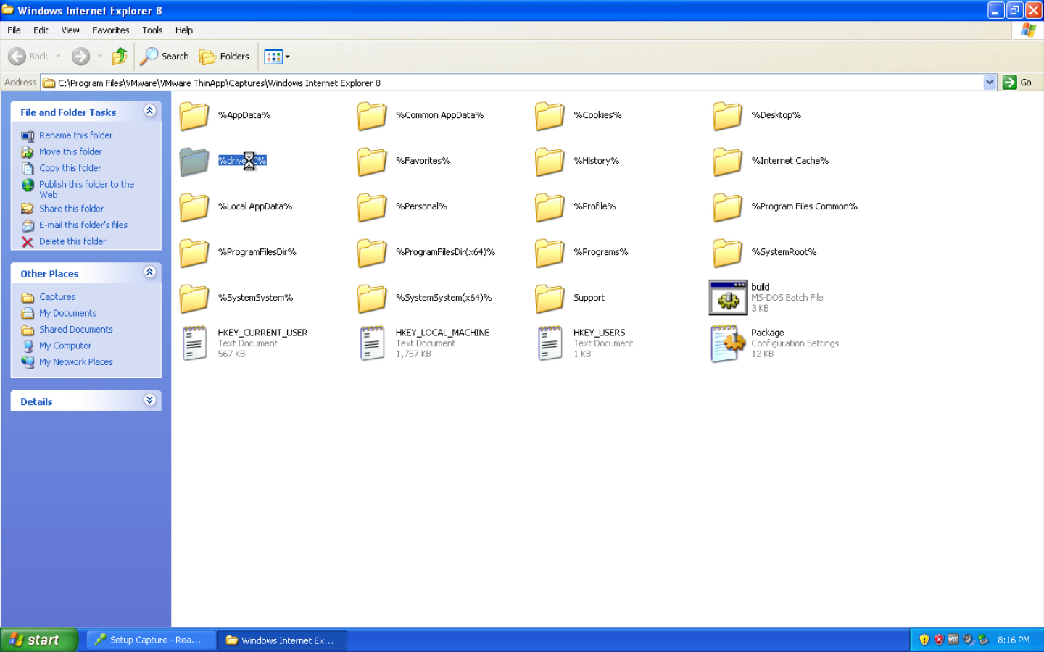
double_click(208, 128)
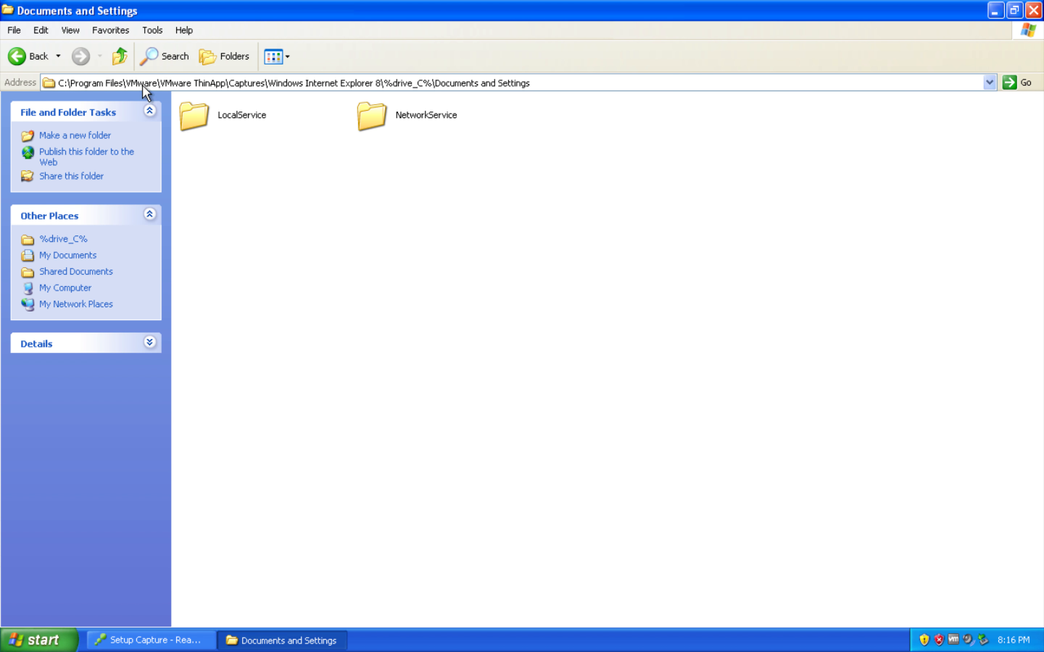
left_click(118, 57)
left_click(118, 58)
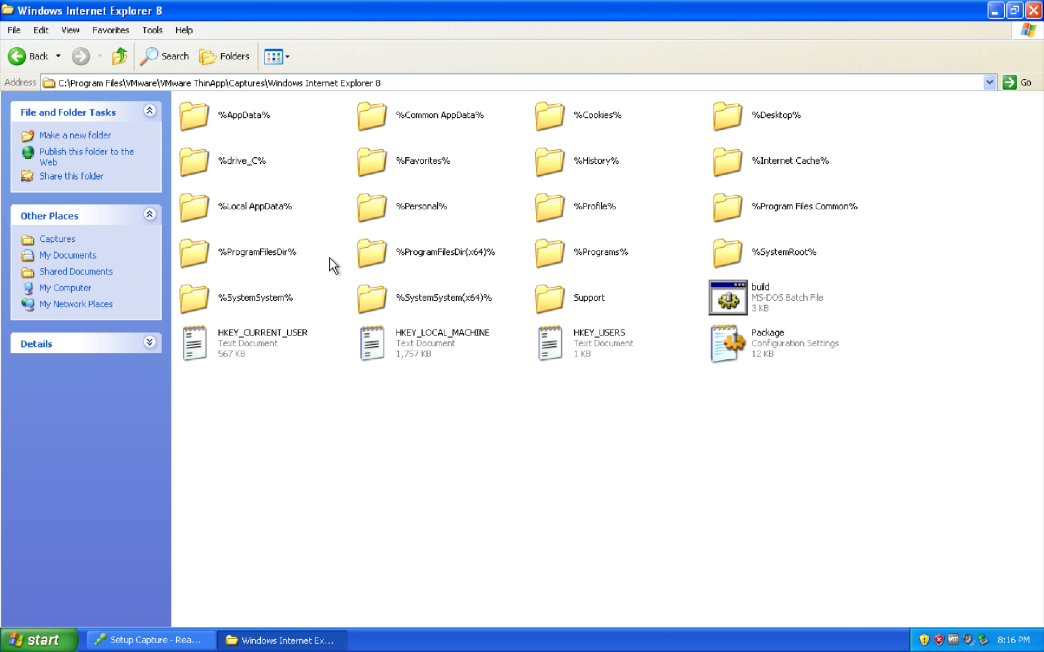
- Copy IEShims.dll from C:\temp into the project's %ProgramFilesDir%\Internet Explorer folder
double_click(277, 255)
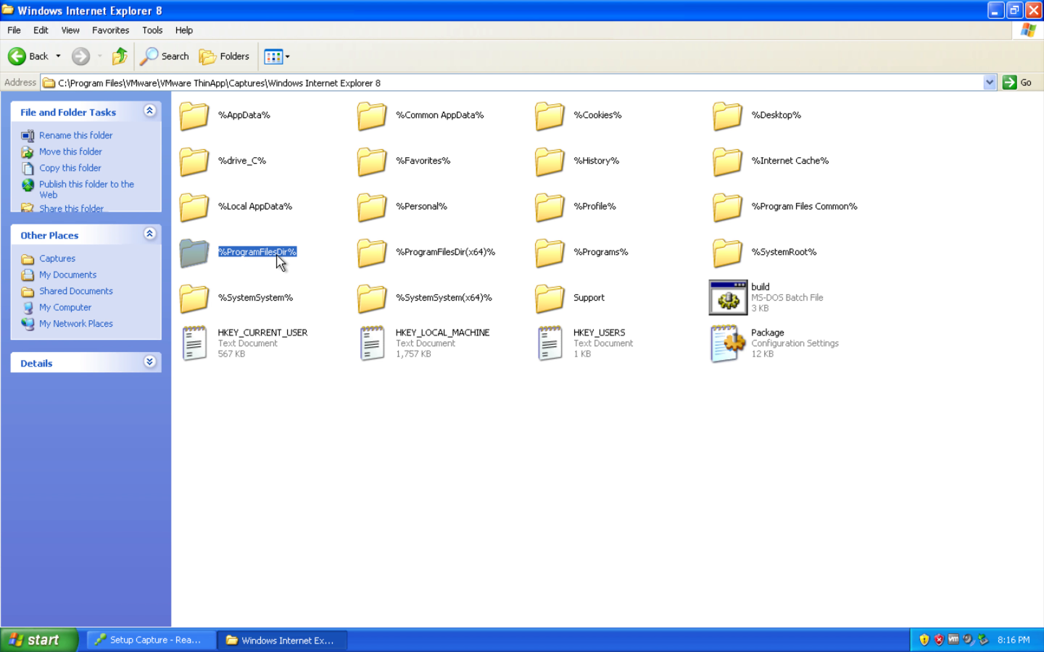
double_click(213, 123)
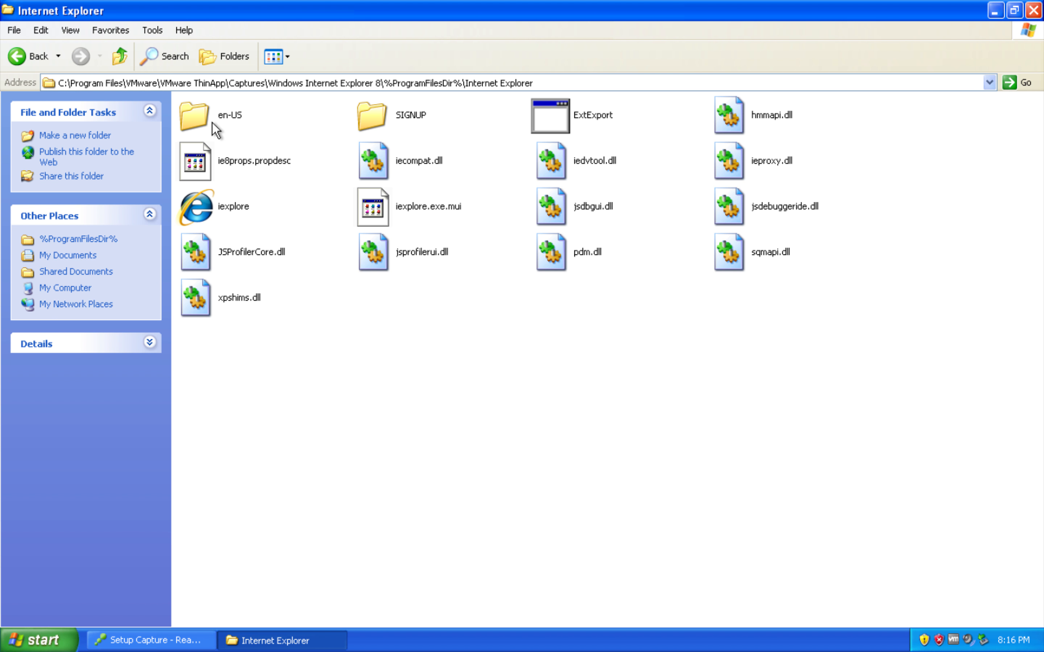
left_click(52, 641)
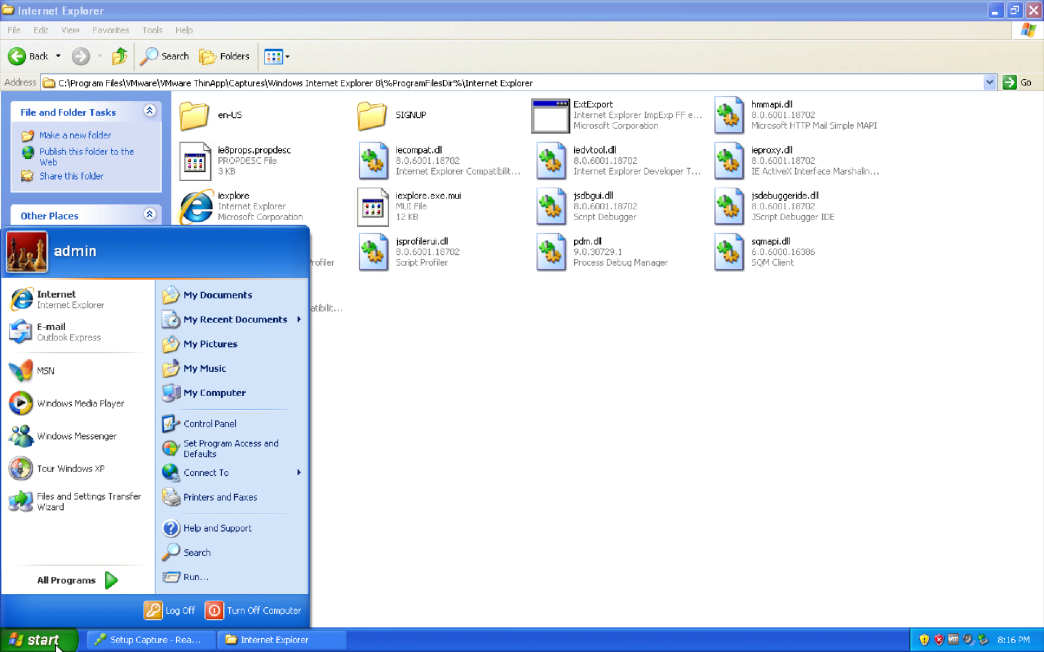
left_click(203, 393)
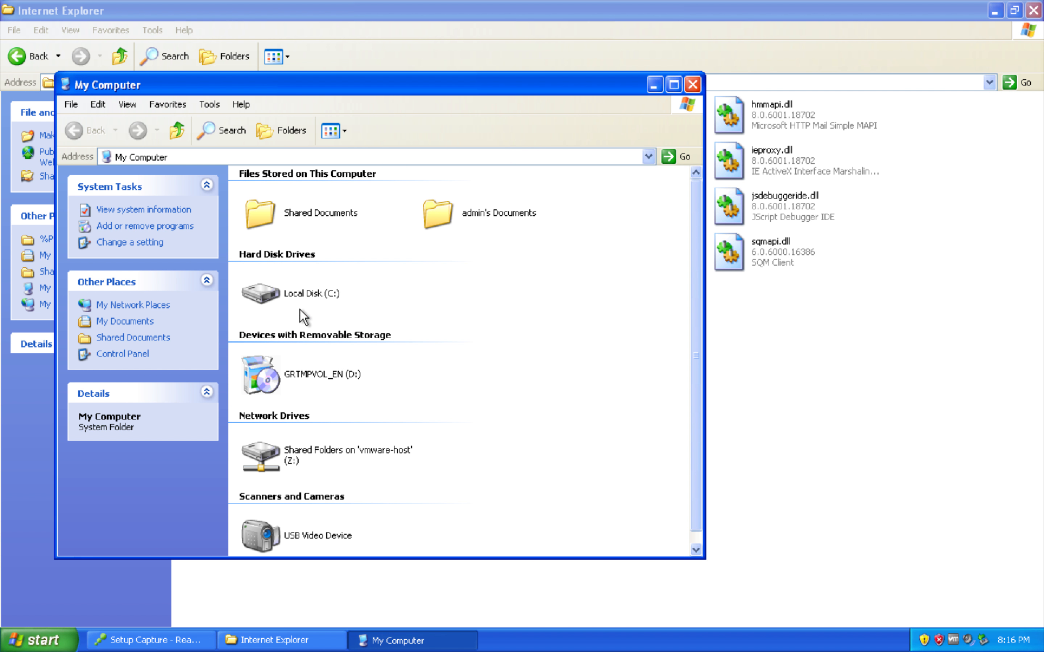
double_click(295, 300)
double_click(435, 249)
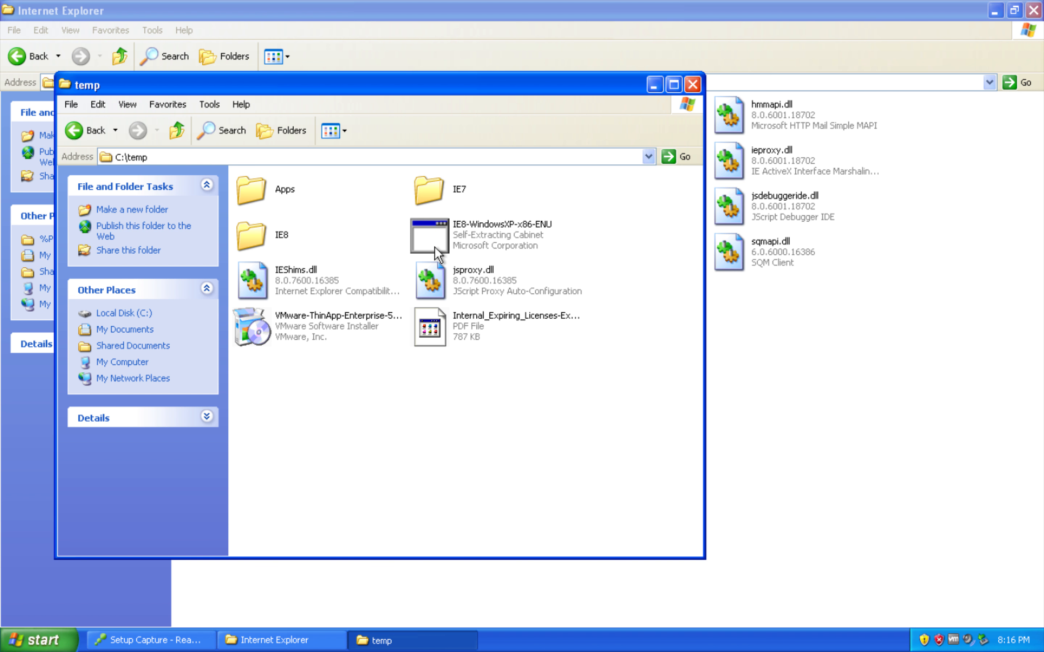
right_click(304, 287)
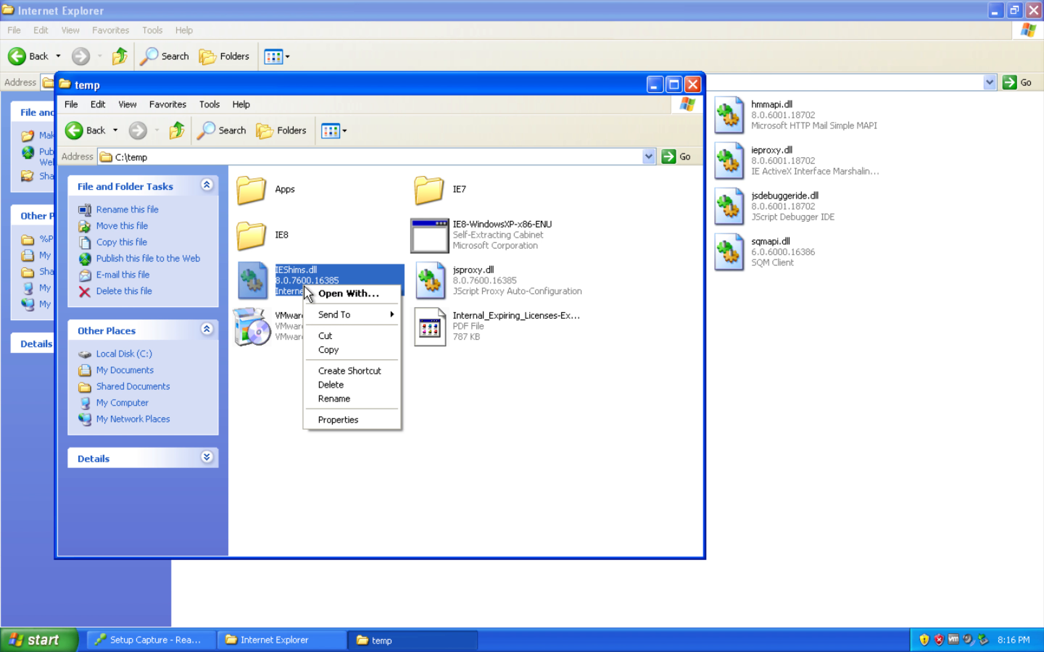
left_click(328, 349)
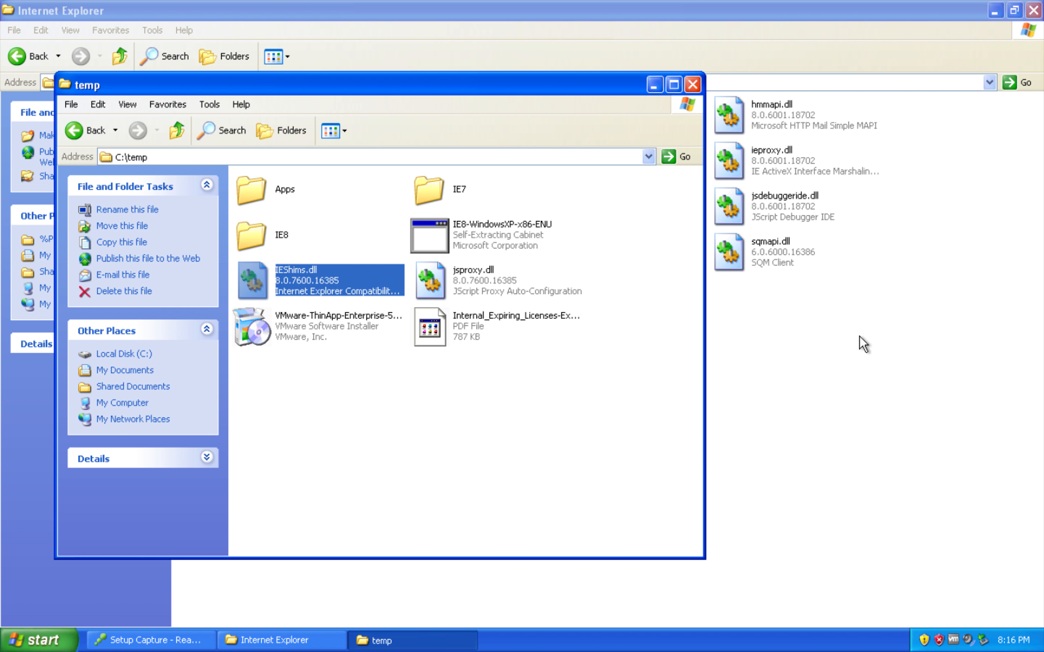
right_click(858, 335)
left_click(909, 418)
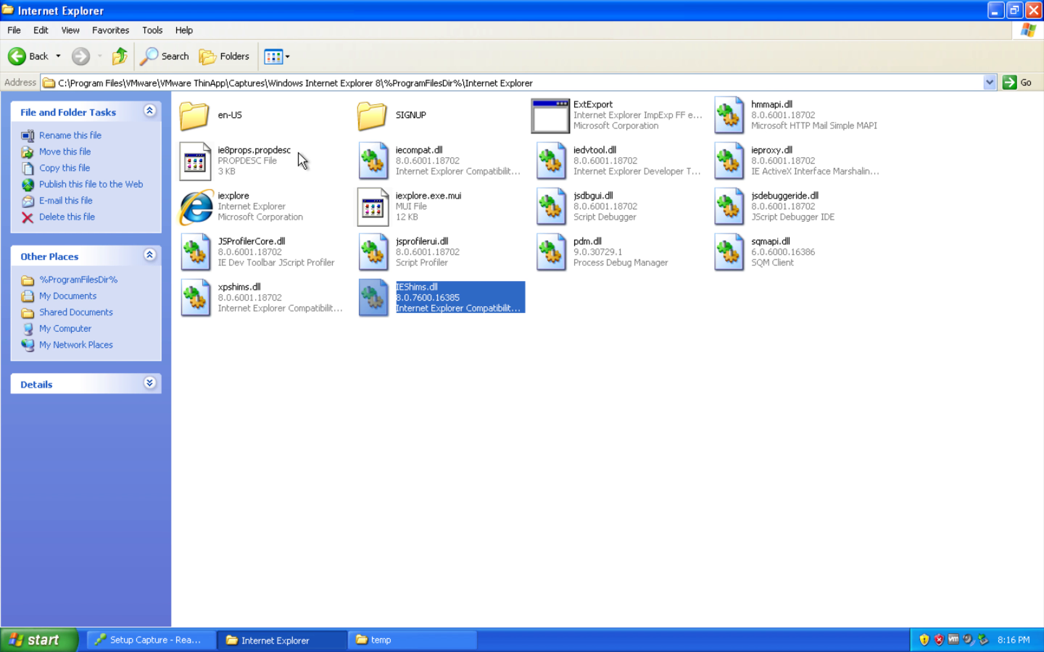
- Replace jsproxy.dll in the project's %SystemSystem% folder with the copy from C:\temp, and close both folder windows
left_click(120, 55)
left_click(118, 49)
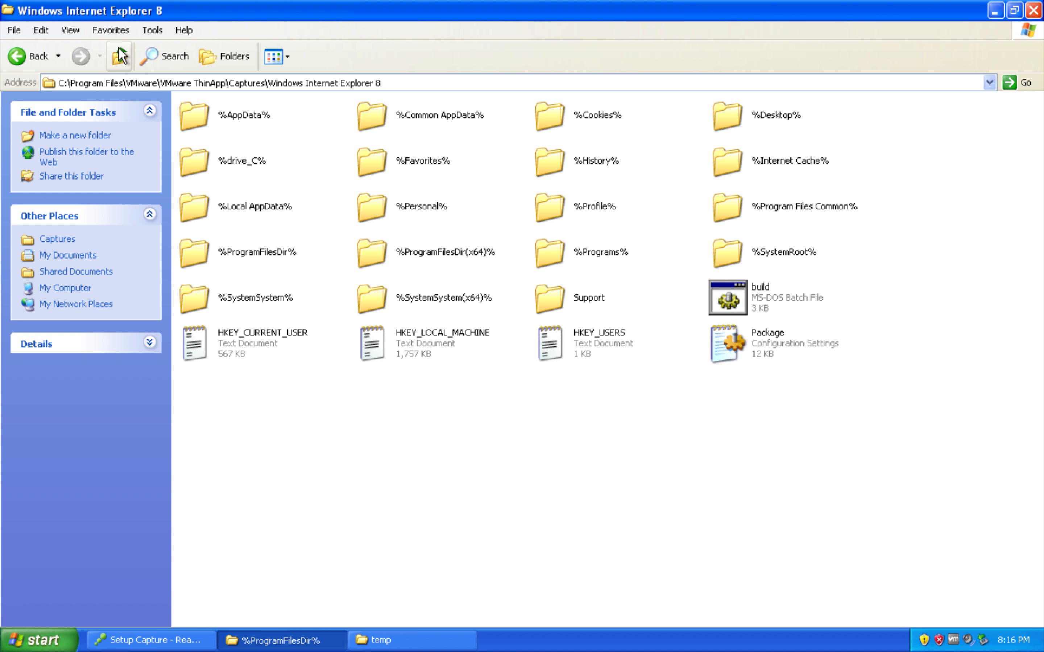
double_click(266, 304)
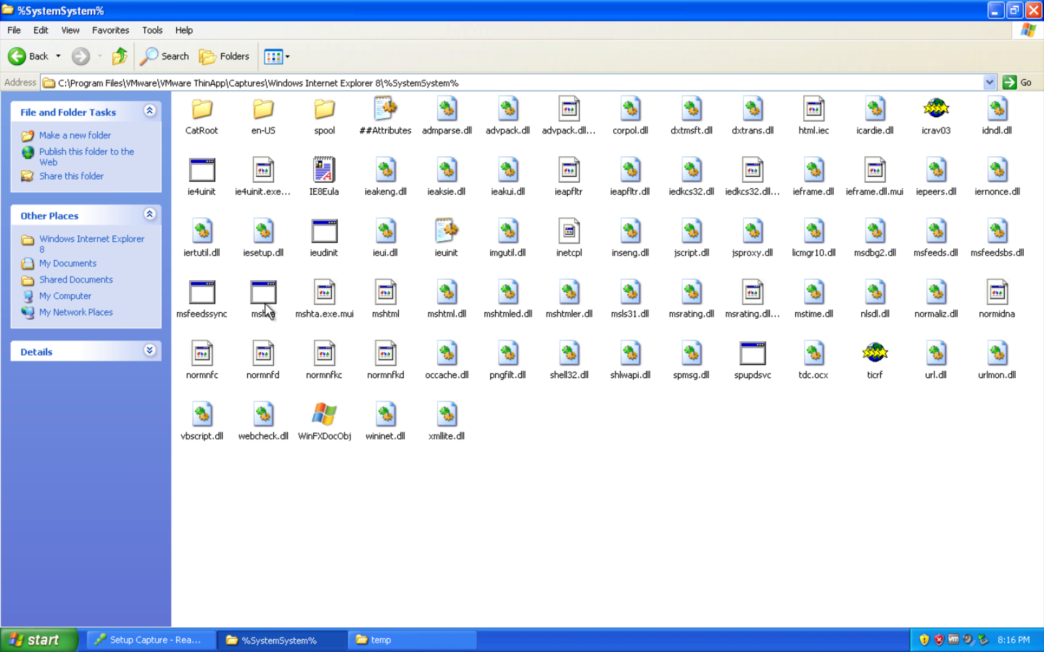
left_click(389, 640)
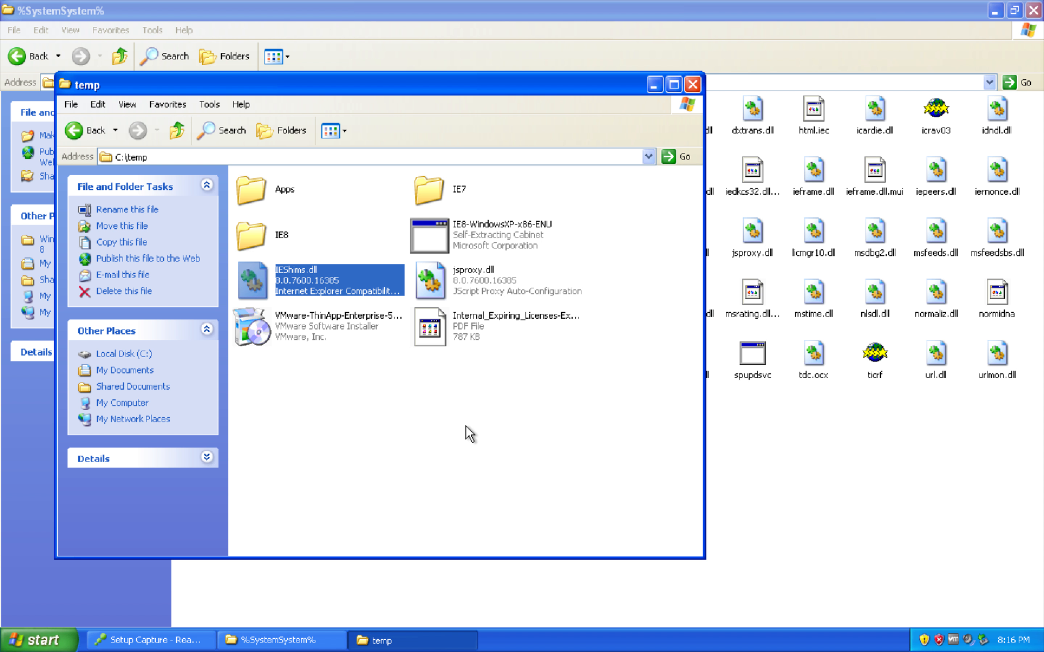
left_click(511, 290)
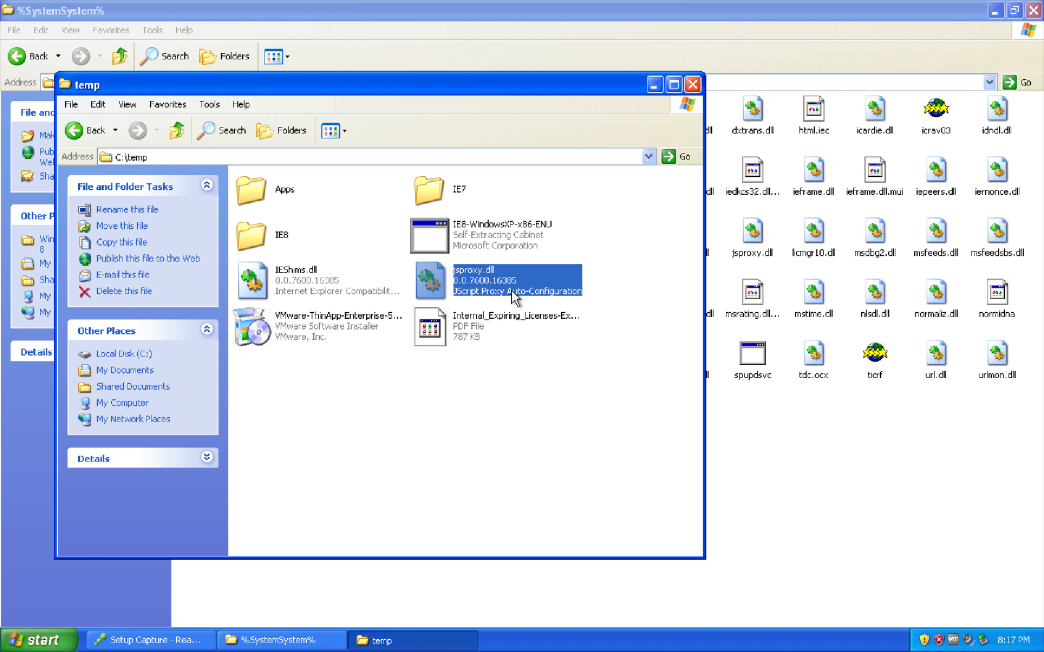
right_click(511, 290)
left_click(548, 354)
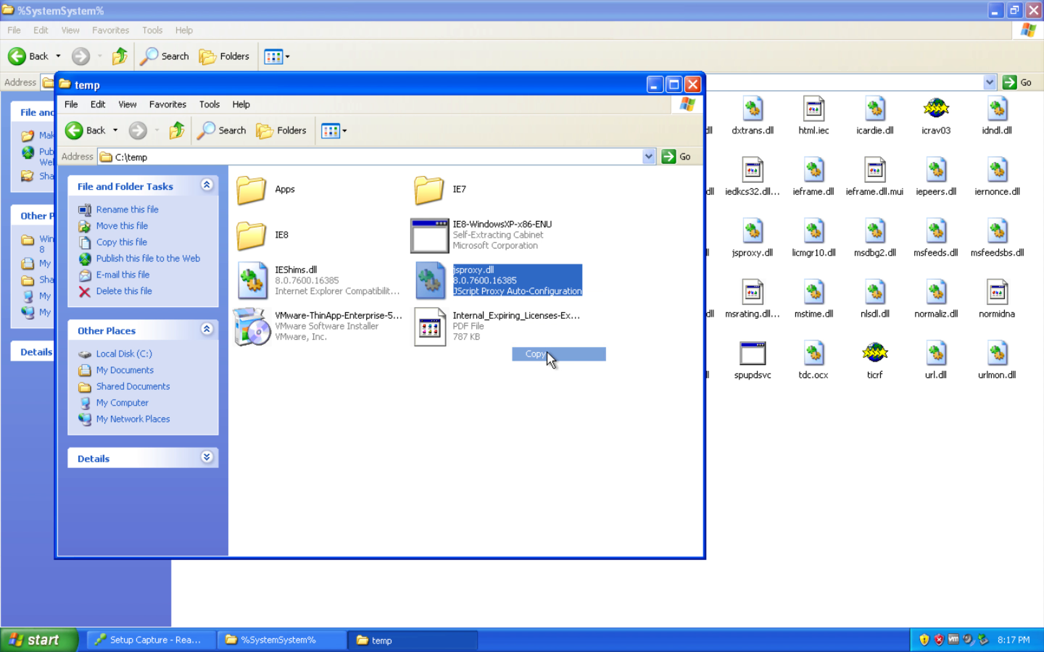
right_click(792, 441)
left_click(821, 526)
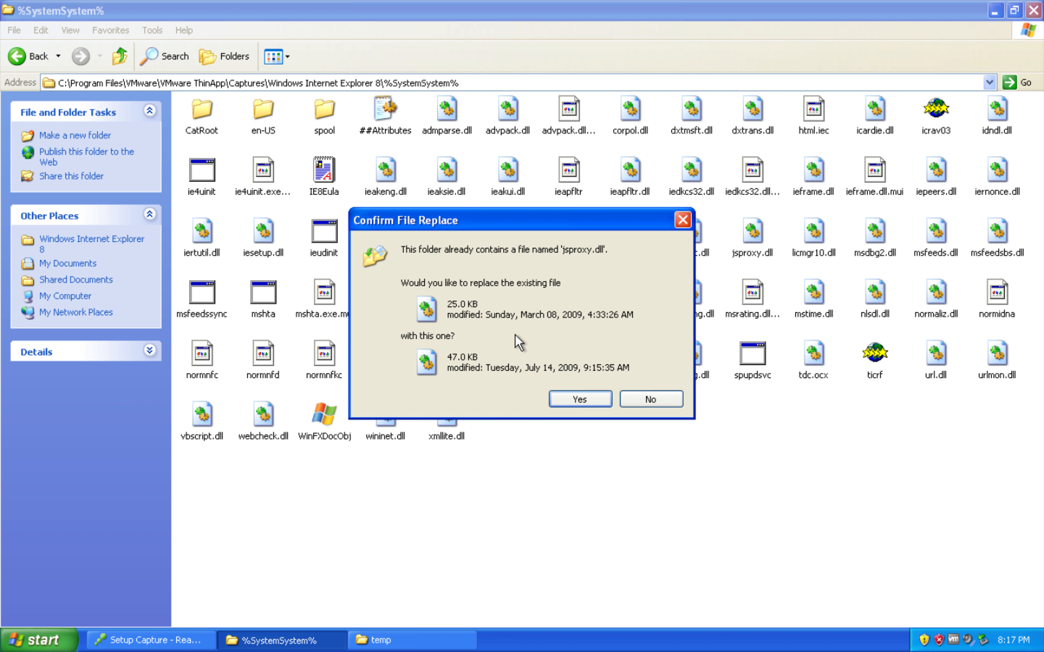
left_click(570, 400)
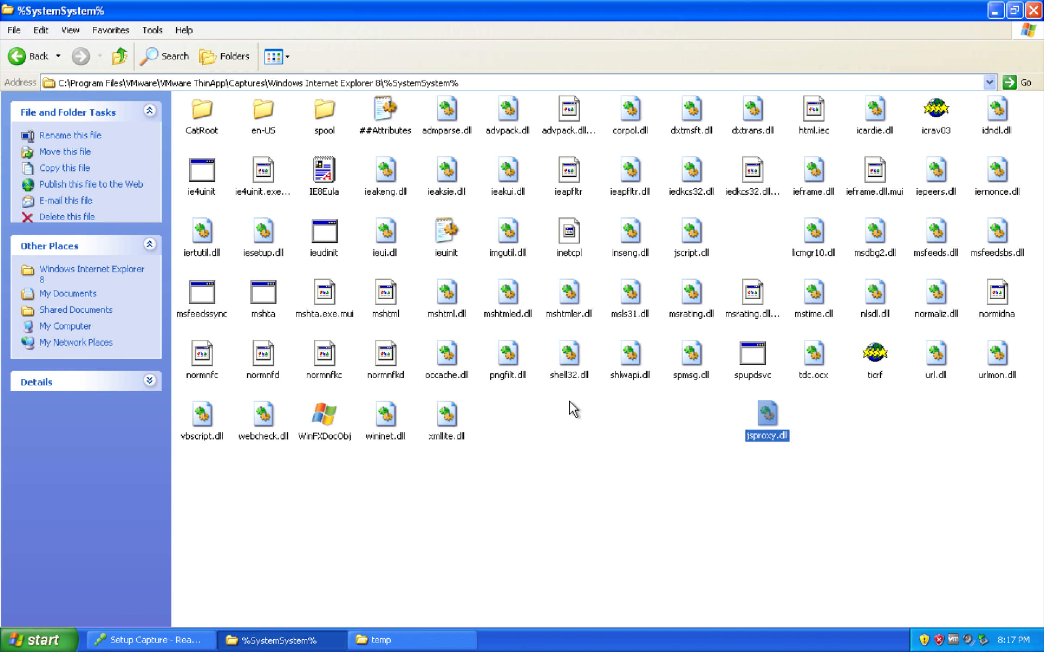
left_click(1034, 11)
left_click(692, 85)
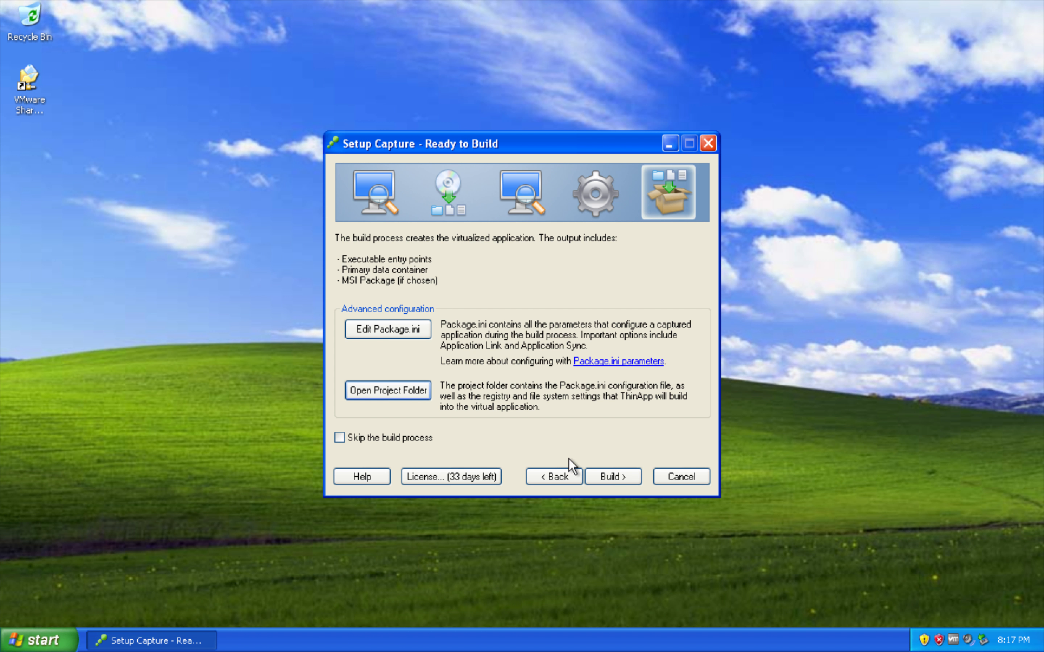
- Build the virtual package and finish Setup Capture, opening the folder that contains the project executables
left_click(616, 480)
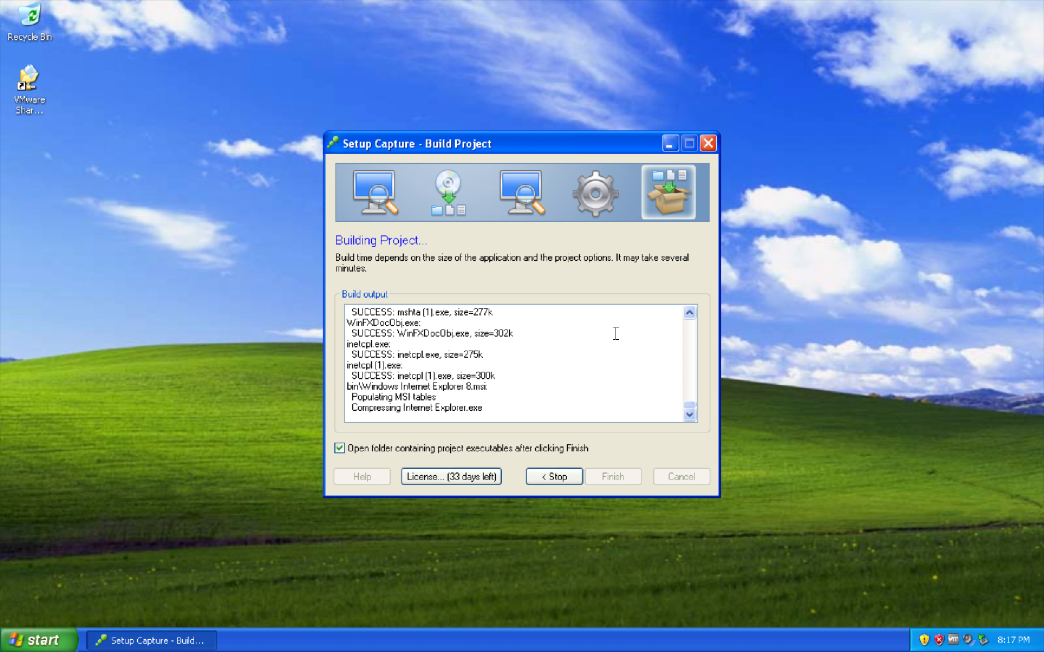
left_click_drag(536, 141, 496, 115)
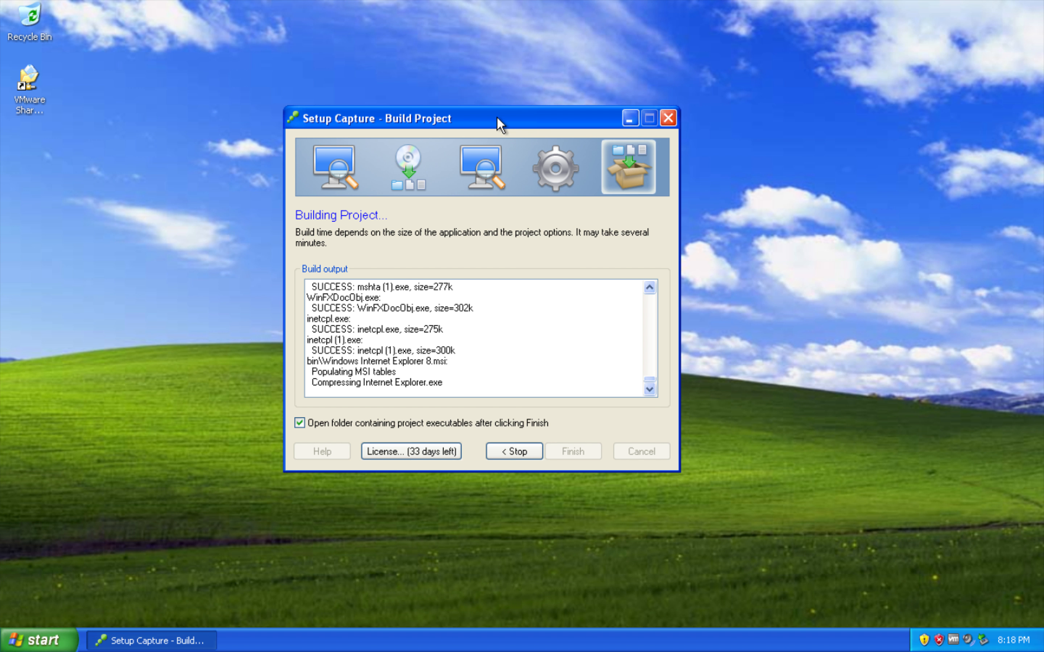
left_click_drag(496, 116, 563, 88)
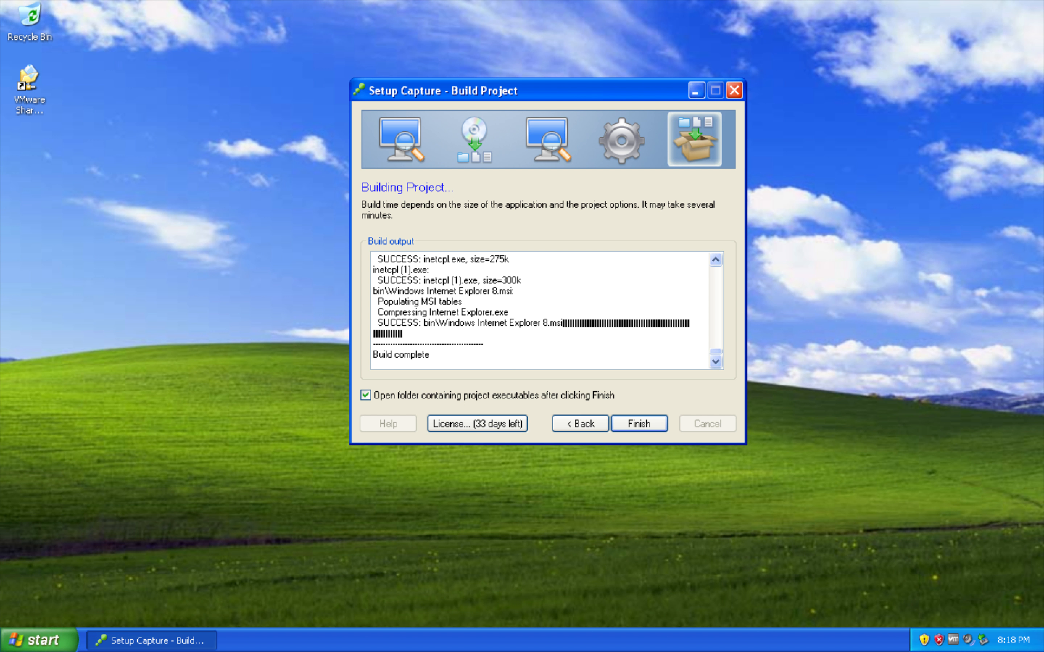
left_click(650, 424)
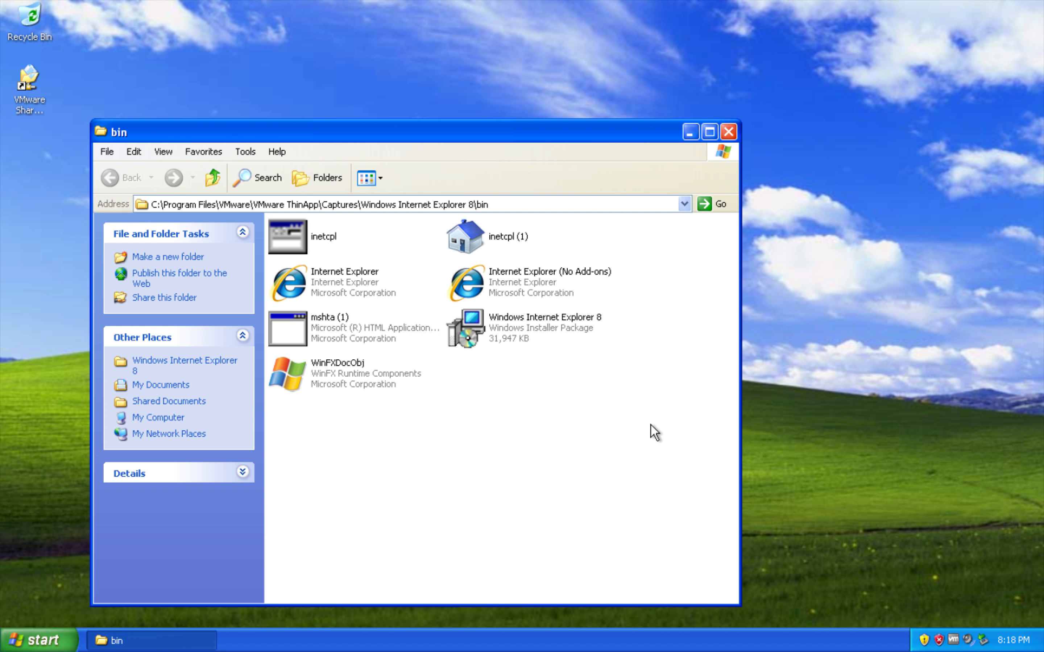
- Launch the packaged Internet Explorer from the bin folder and postpone its welcome setup
double_click(356, 286)
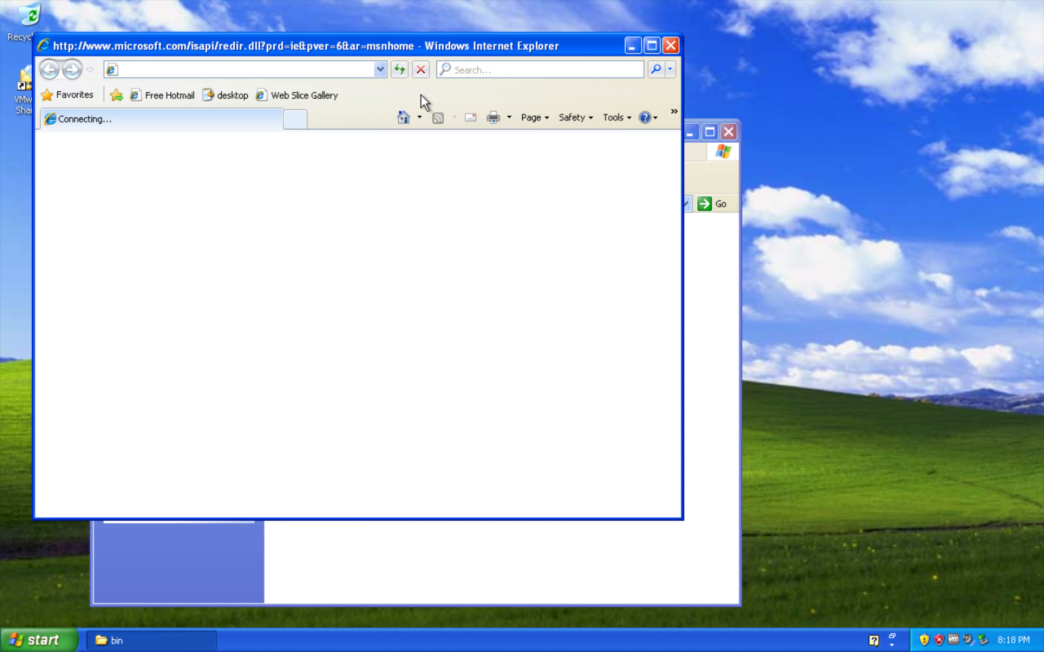
left_click(673, 138)
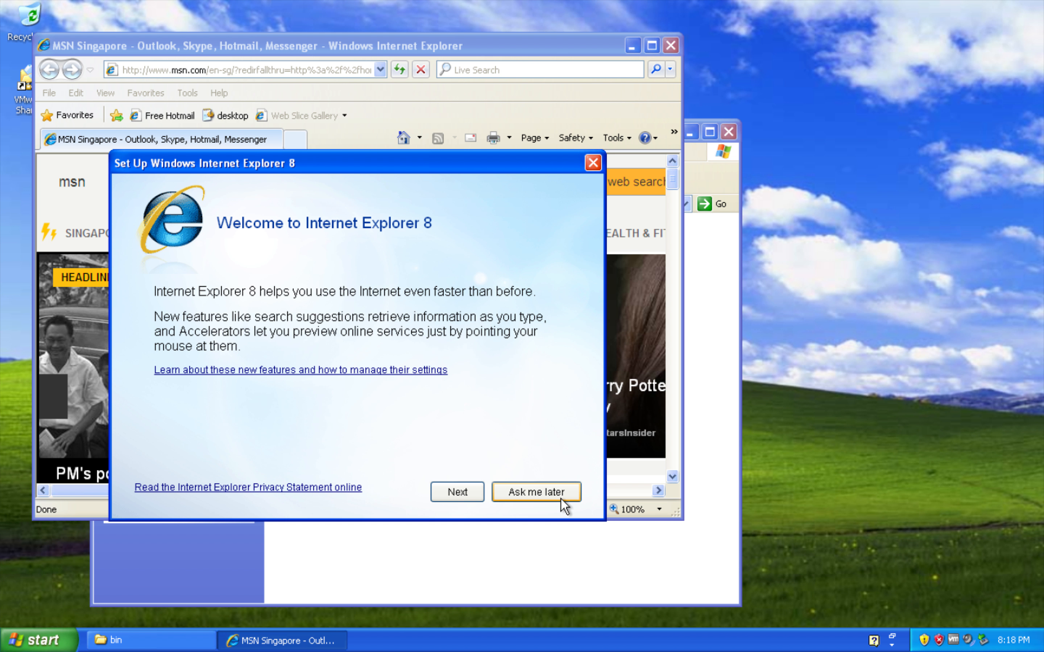
left_click(561, 499)
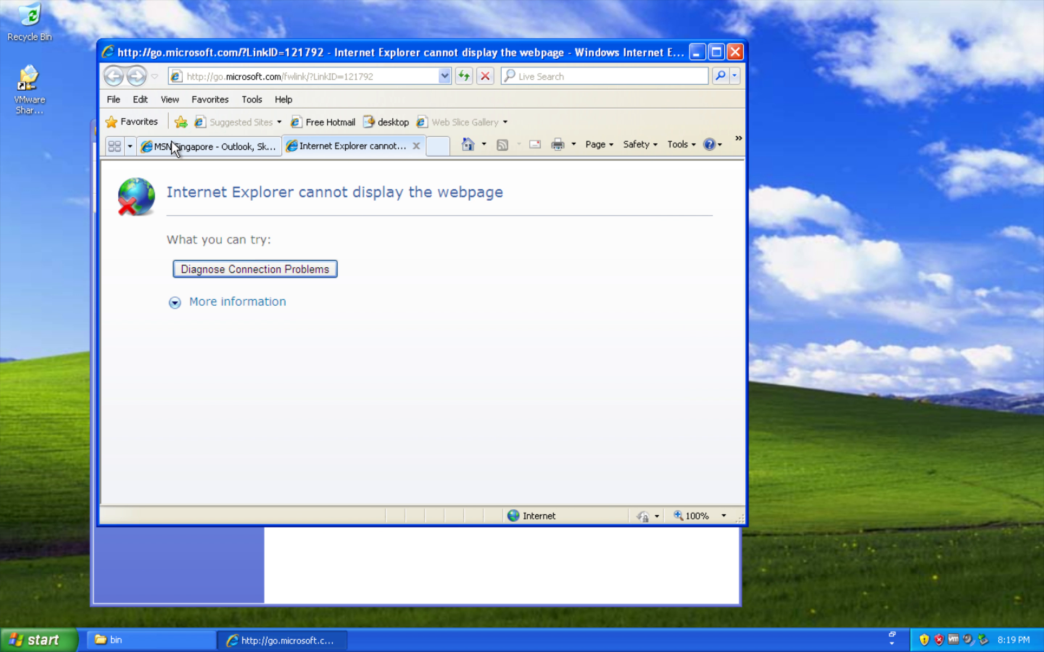
- Check the packaged browser's version in the About Internet Explorer information
left_click(210, 100)
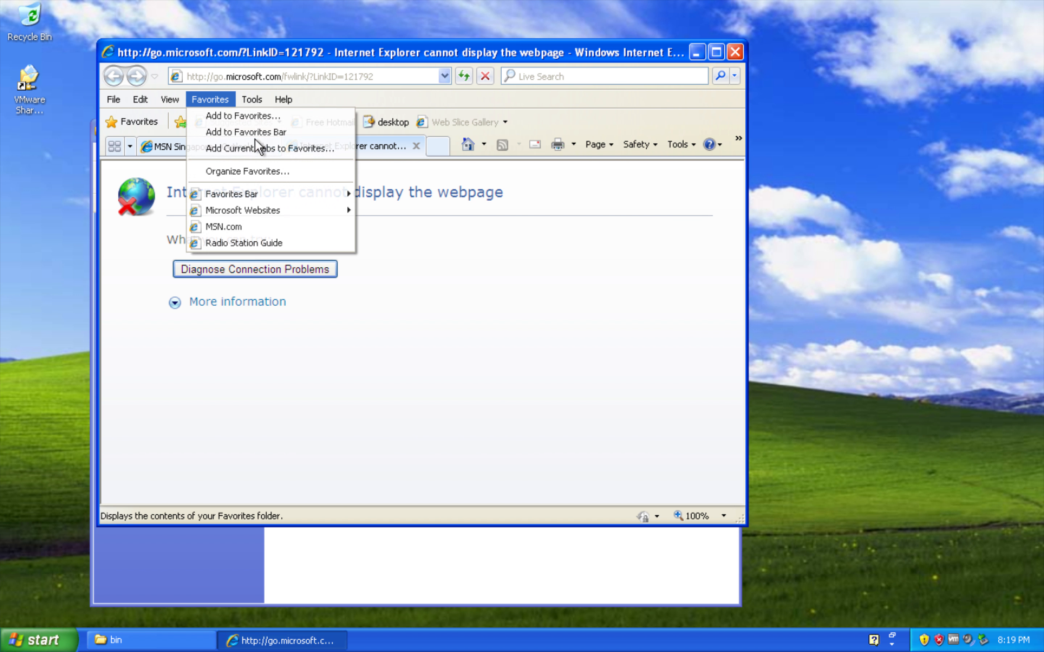
left_click(289, 100)
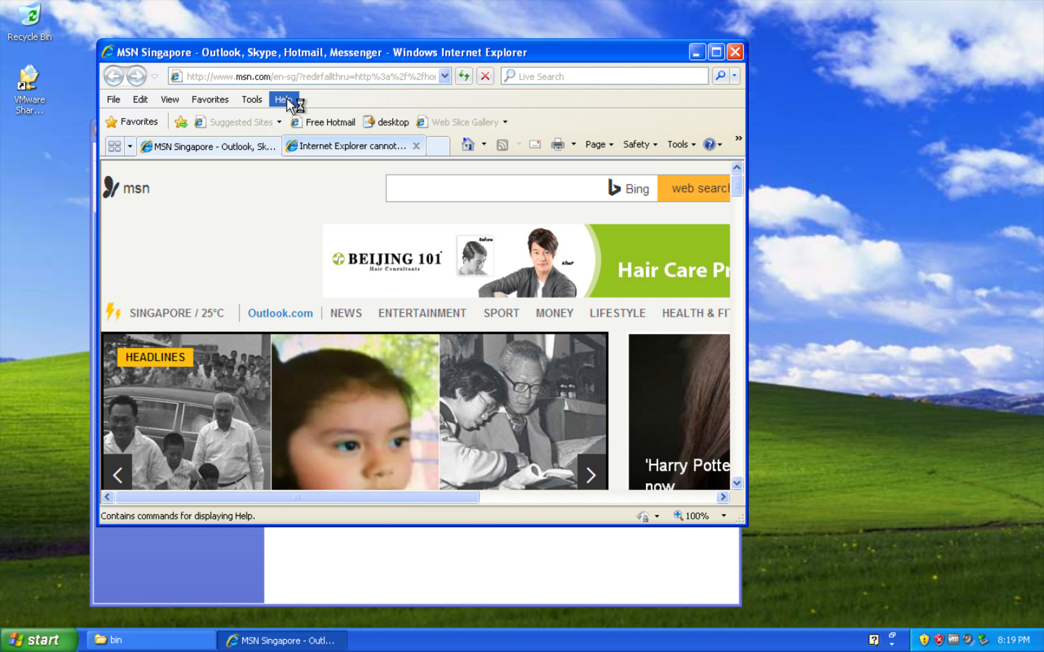
left_click(314, 187)
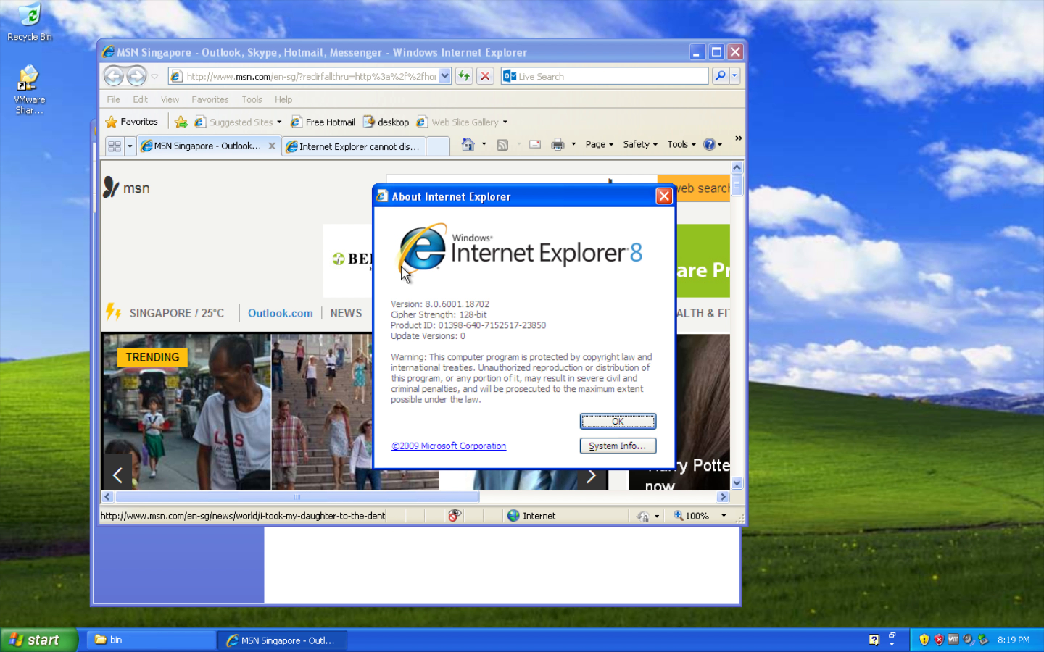
key("ctrl+Left")
mouse_move(755, 643)
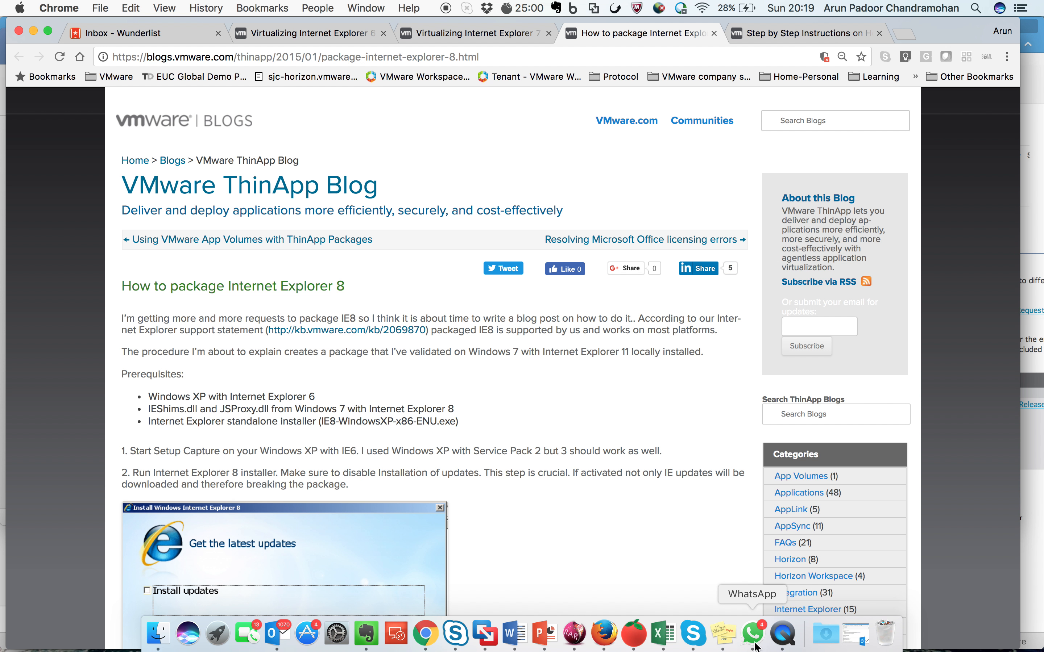
left_click(783, 634)
left_click(98, 9)
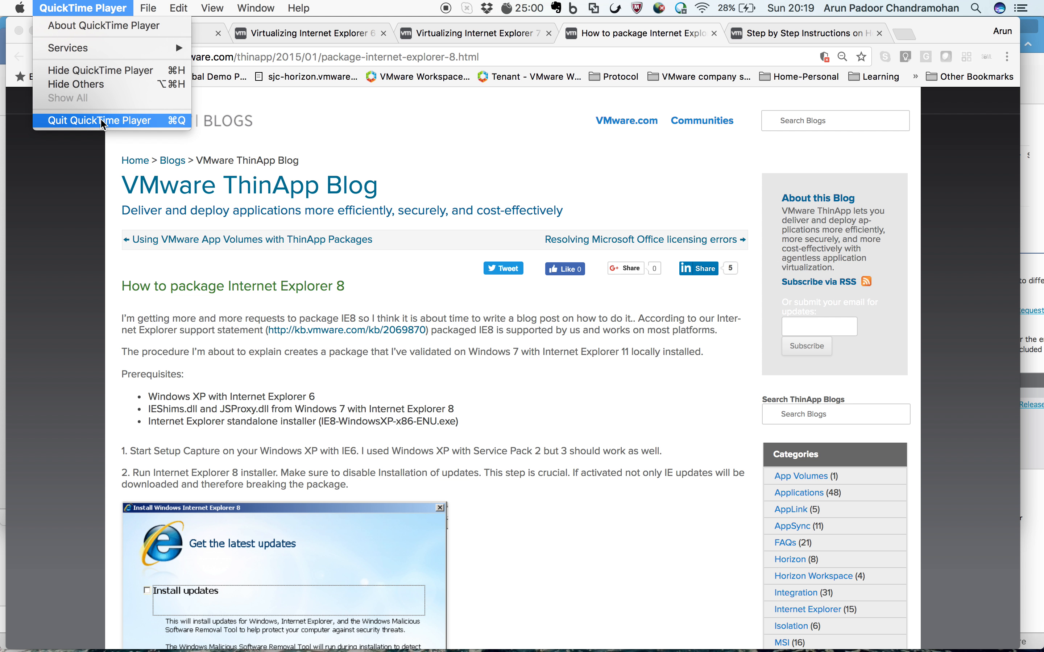
left_click(102, 122)
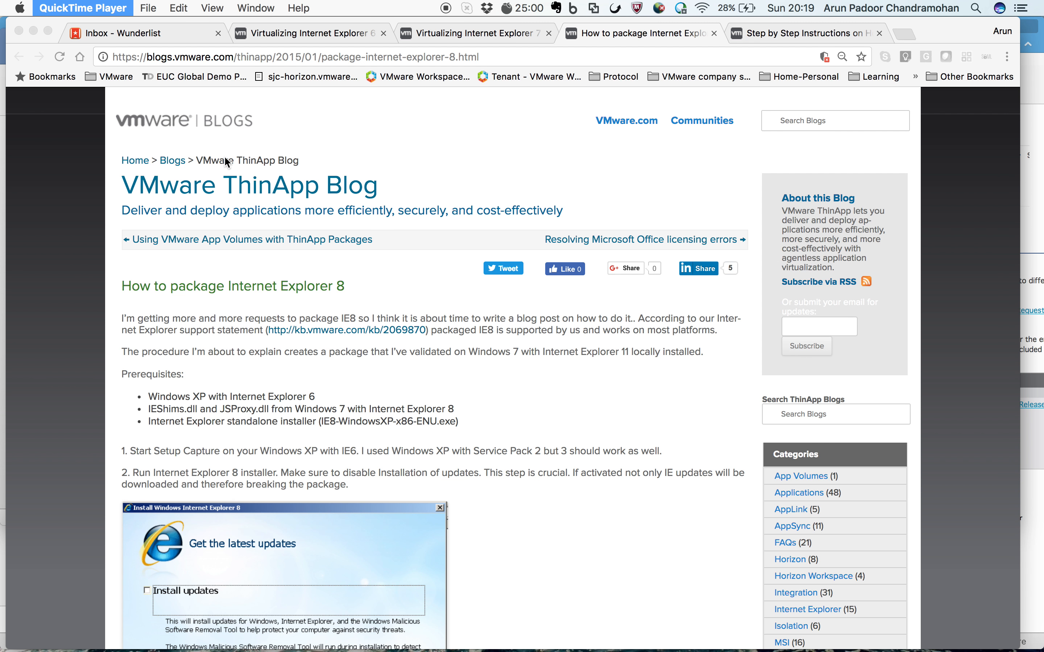